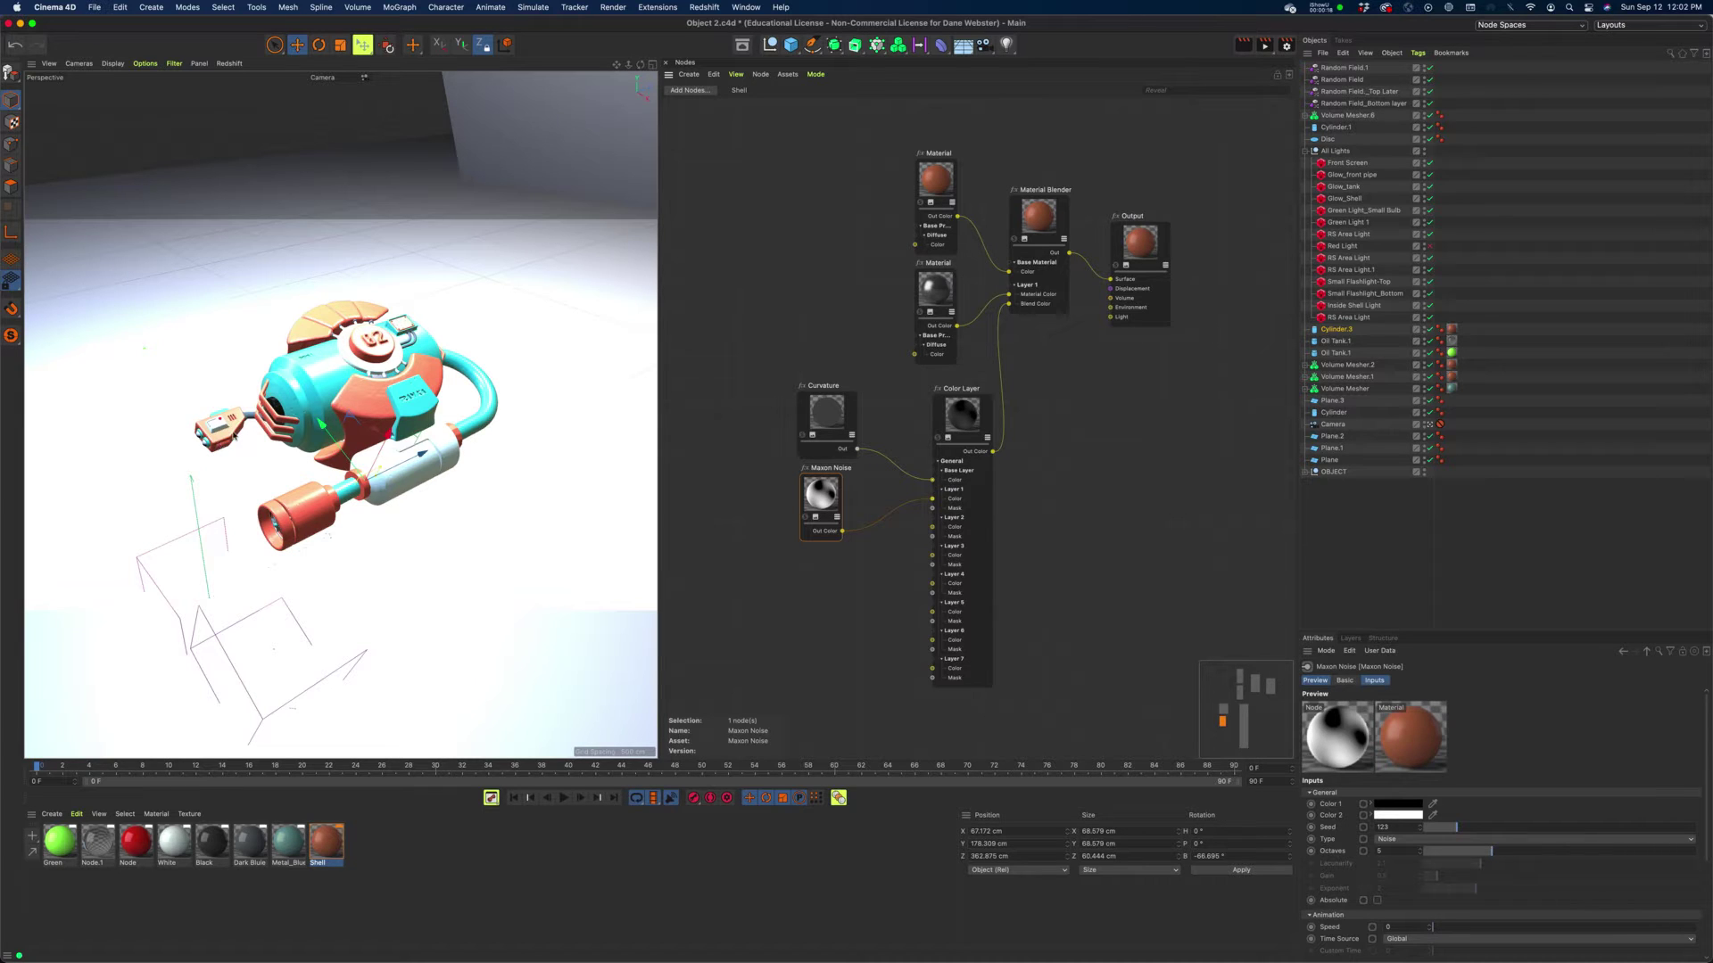
Switch the viewport to the Default Camera and frame the turquoise body behind the red grille in close-up.
click(321, 78)
click(344, 92)
scroll(366, 348, up, 10)
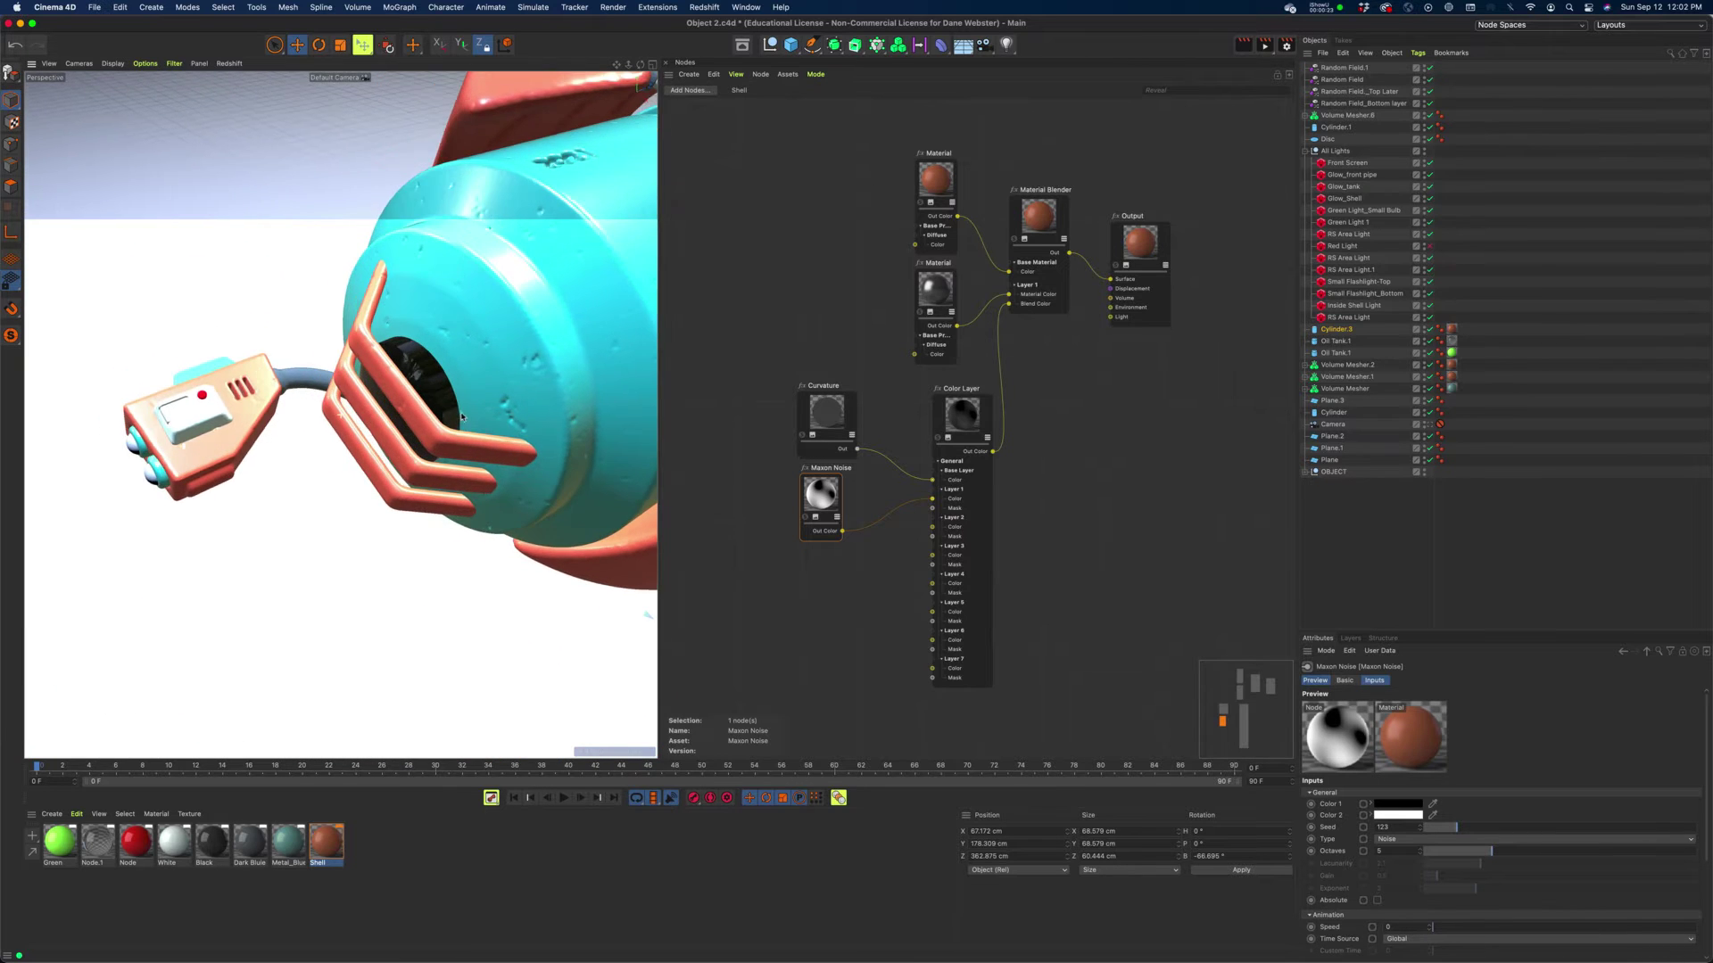
scroll(478, 395, up, 2)
alt+drag(393, 462, 203, 607)
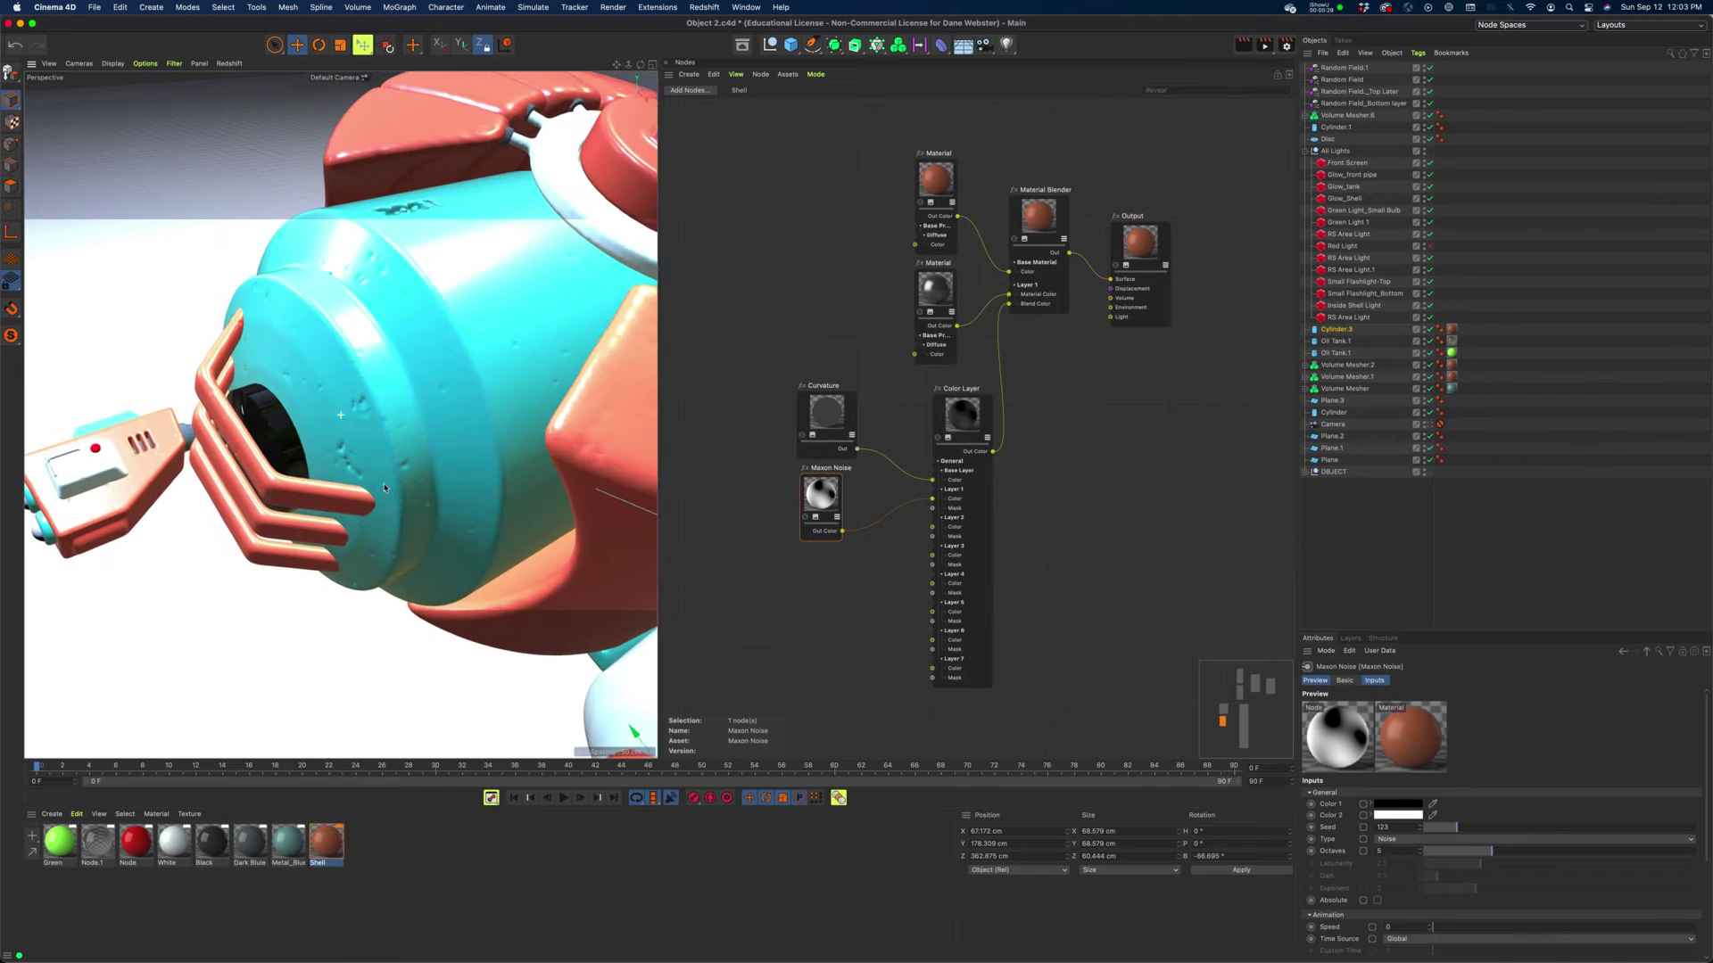
Open the Metal_Blue material's node graph and inspect its Curvature and Maxon Noise nodes.
click(288, 843)
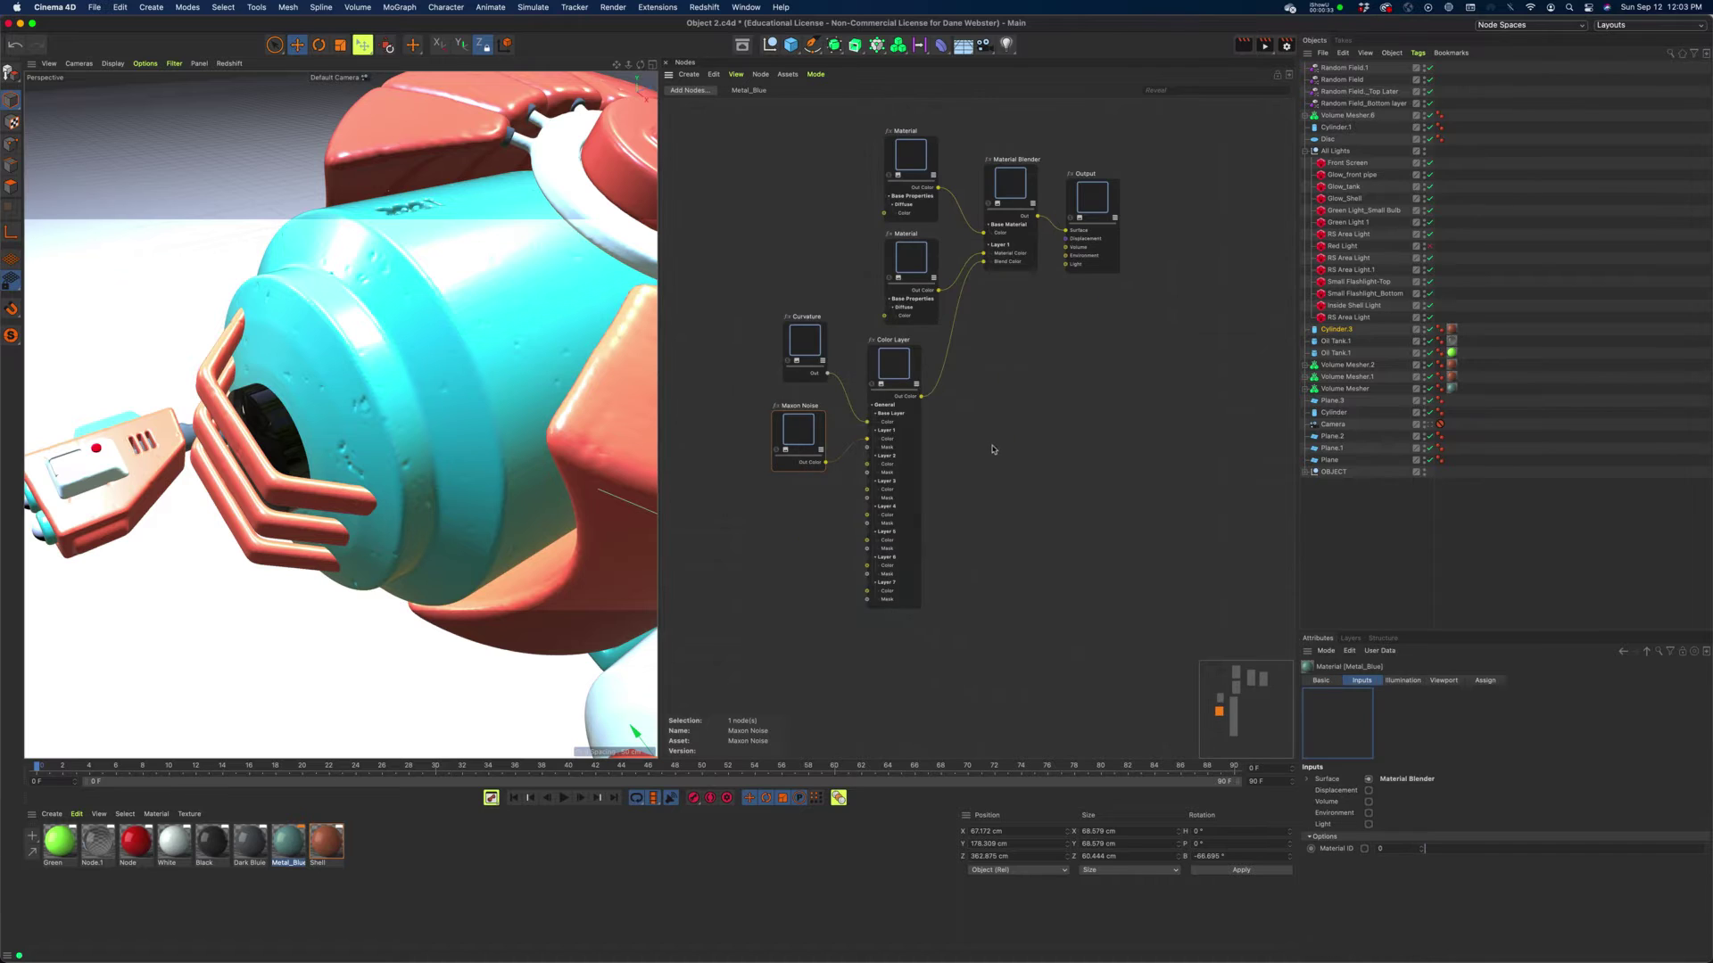
middle_drag(993, 449, 1044, 515)
click(845, 417)
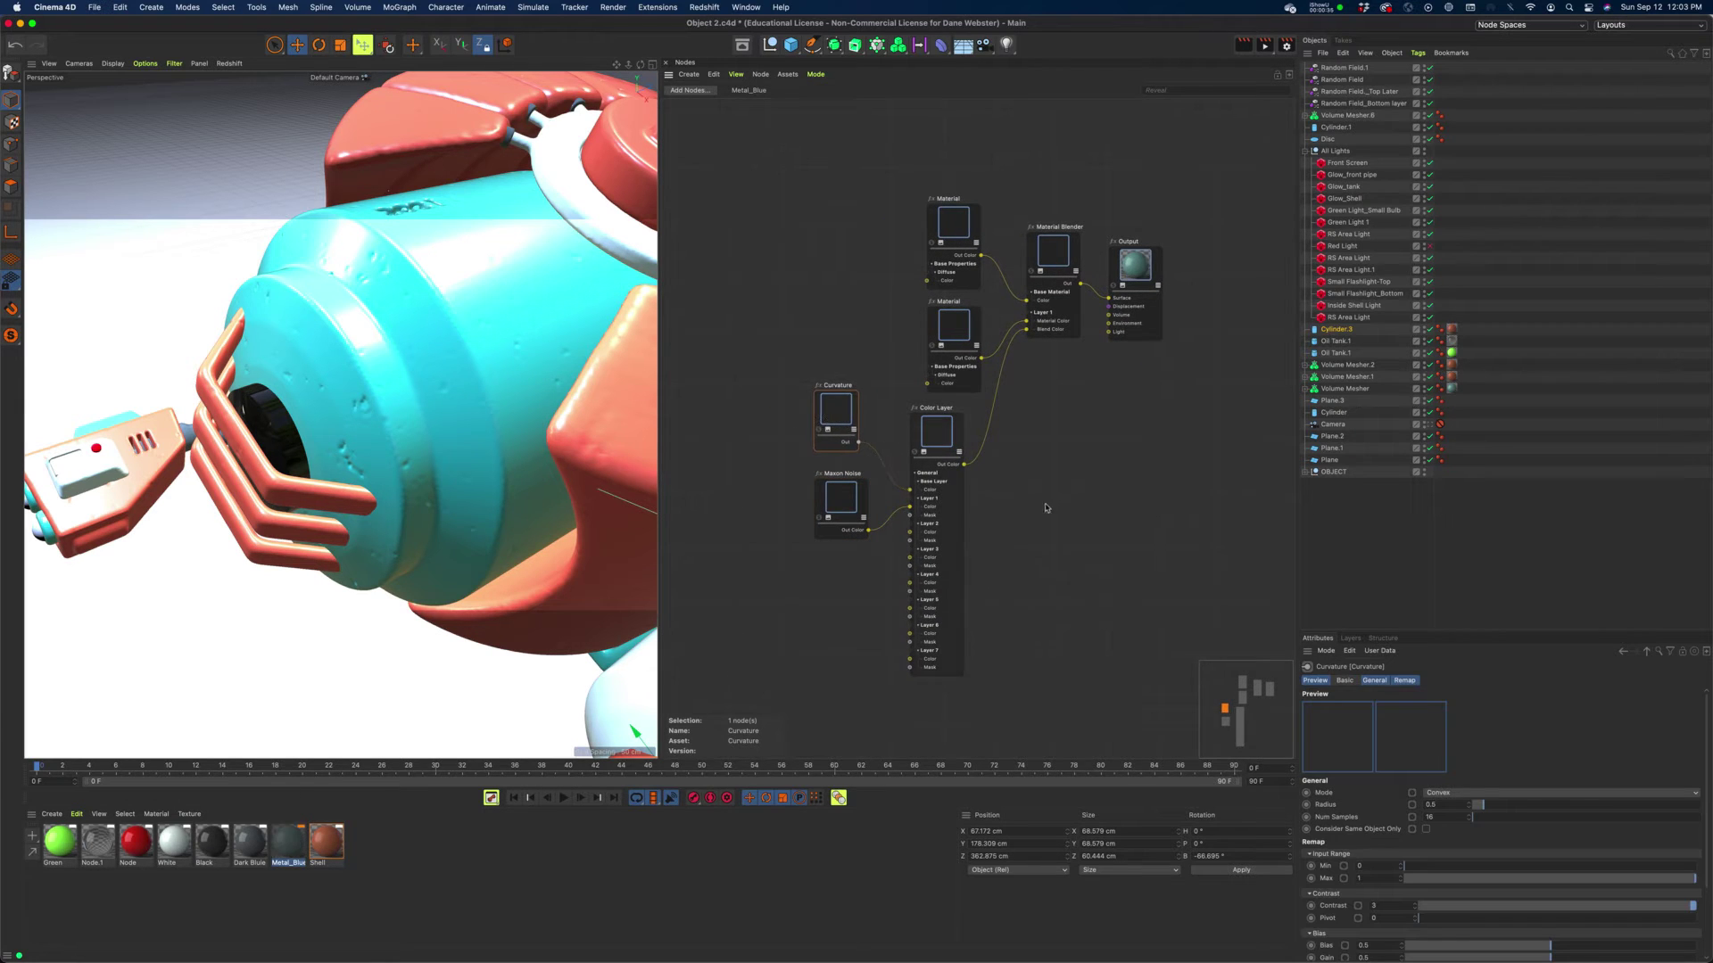
scroll(1088, 500, down, 2)
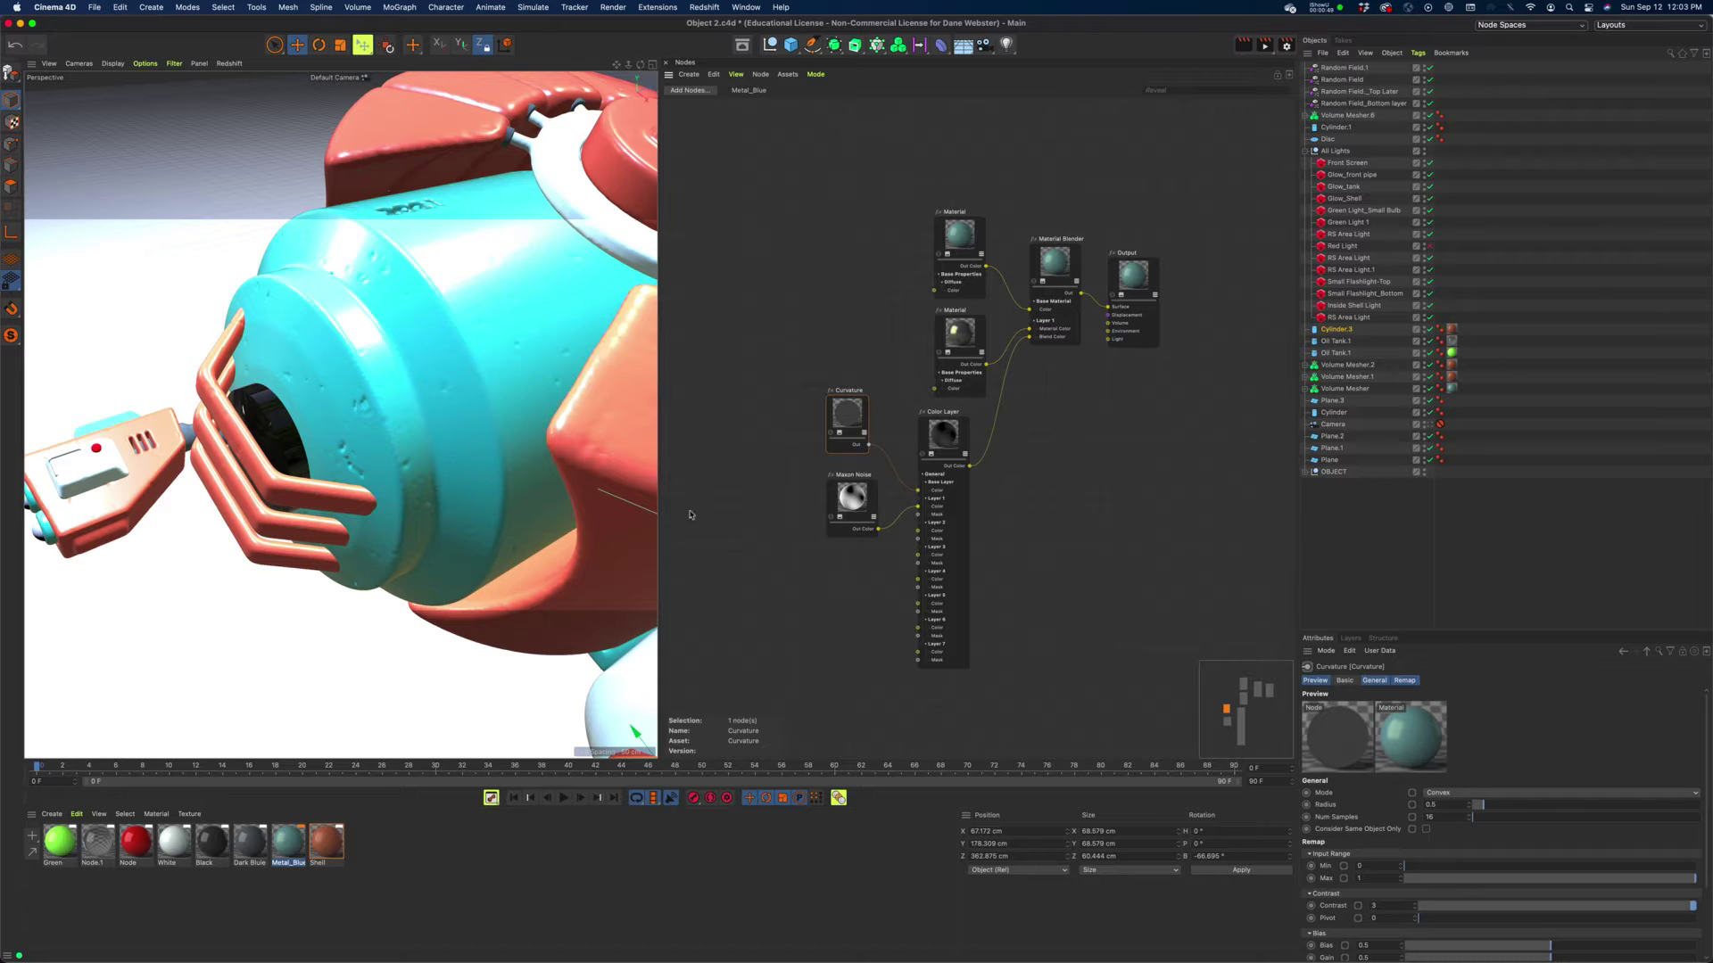
drag(853, 497, 847, 496)
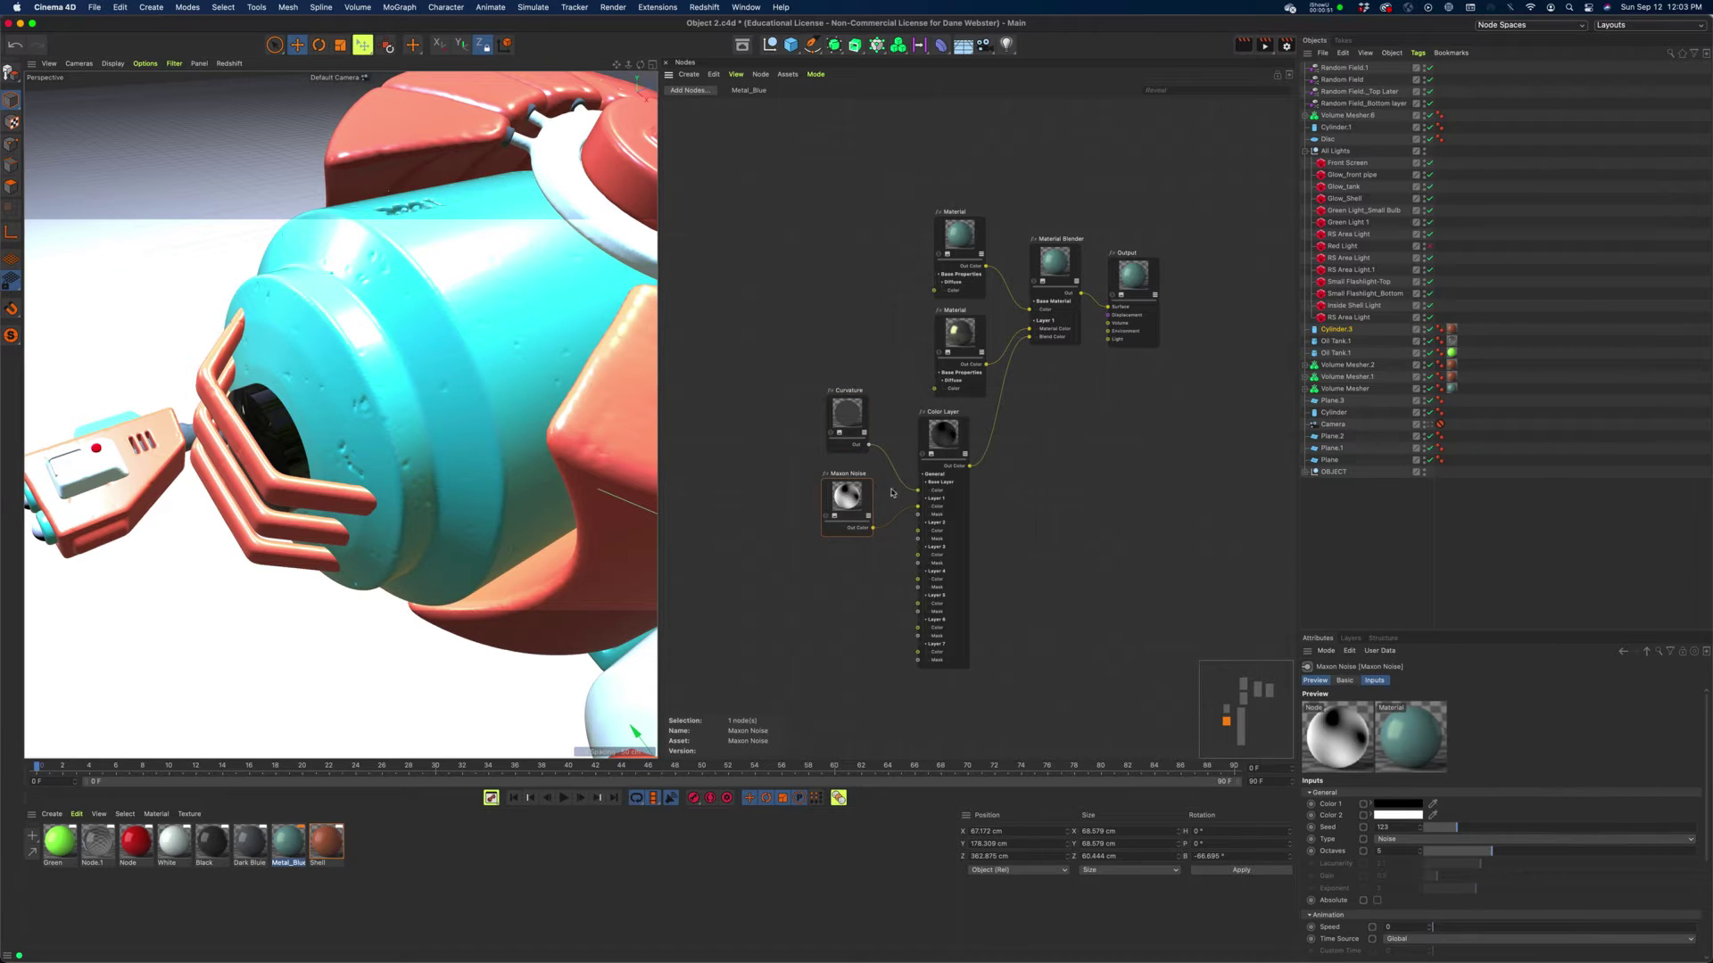
Preview the current Metal_Blue material with the Redshift IPR in the viewport and stop the render after checking it.
click(228, 64)
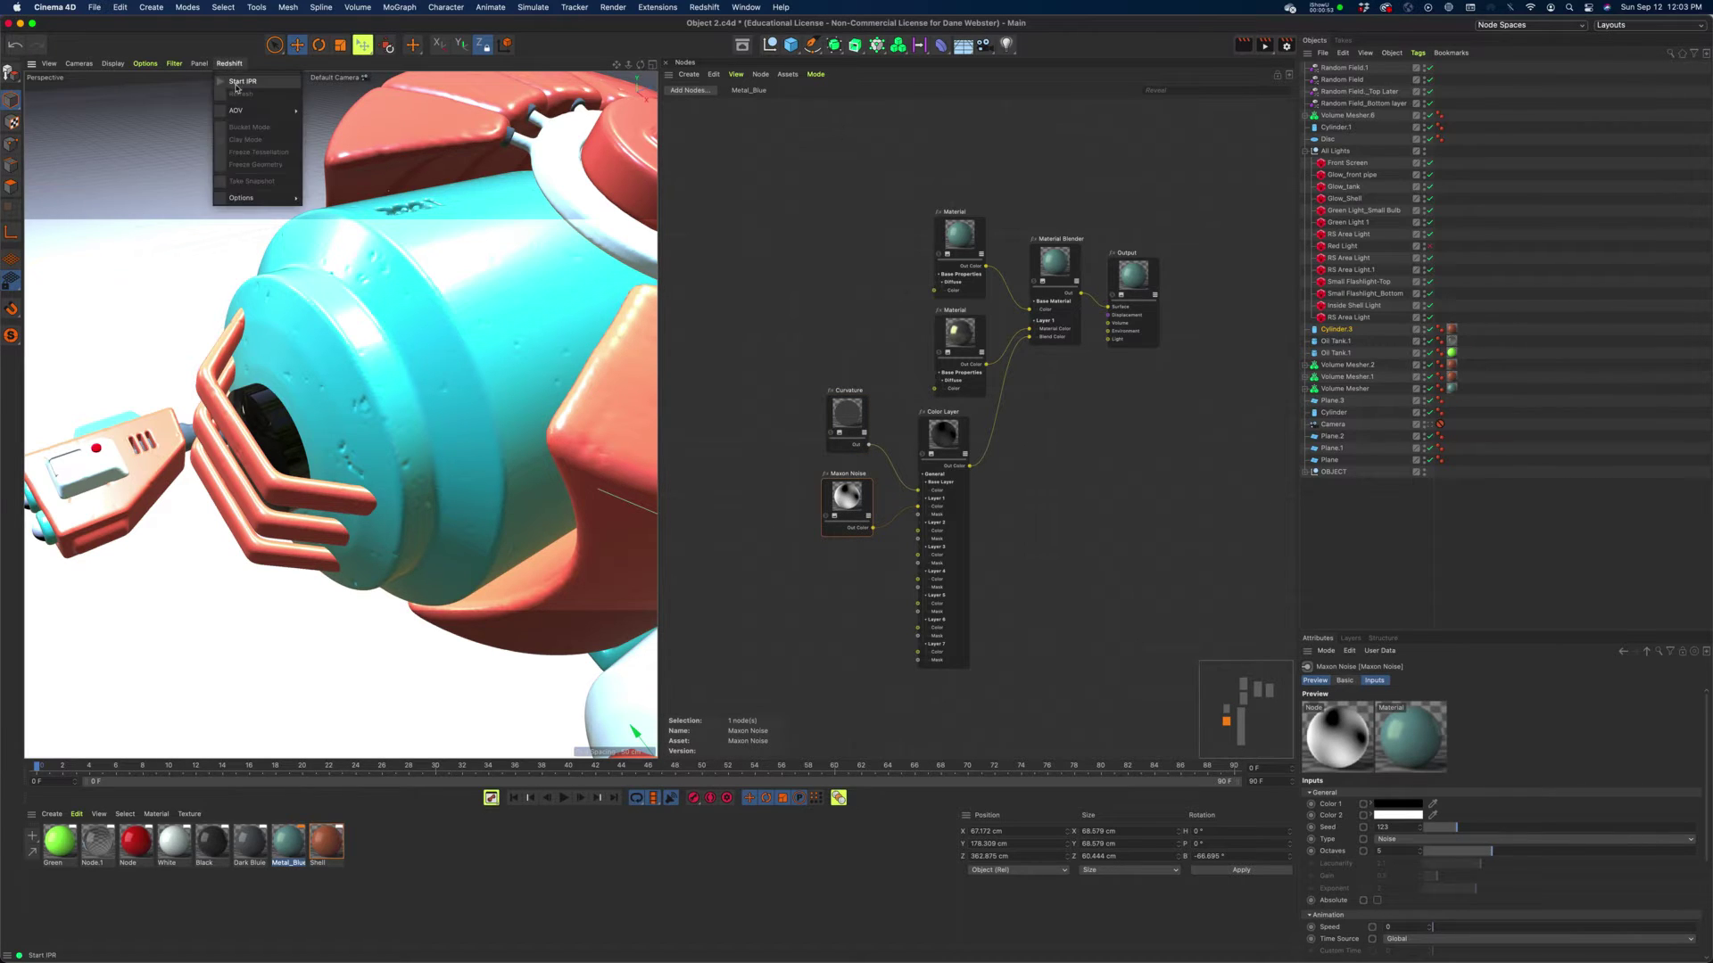
click(239, 82)
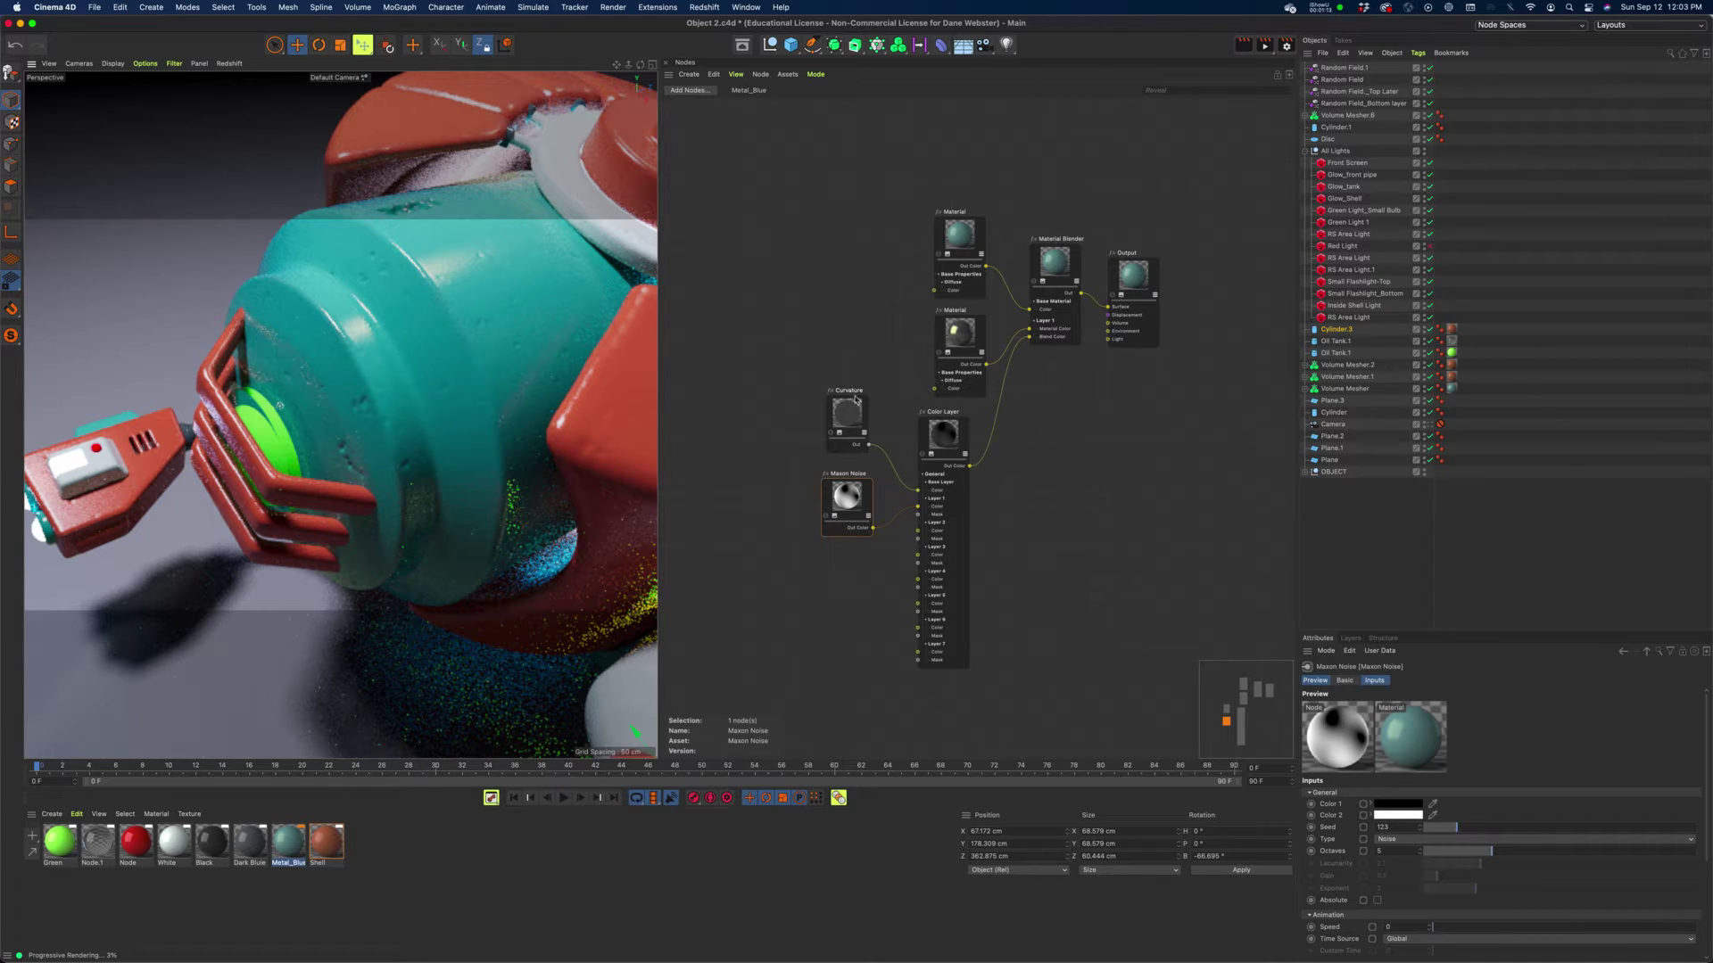
click(229, 63)
click(255, 79)
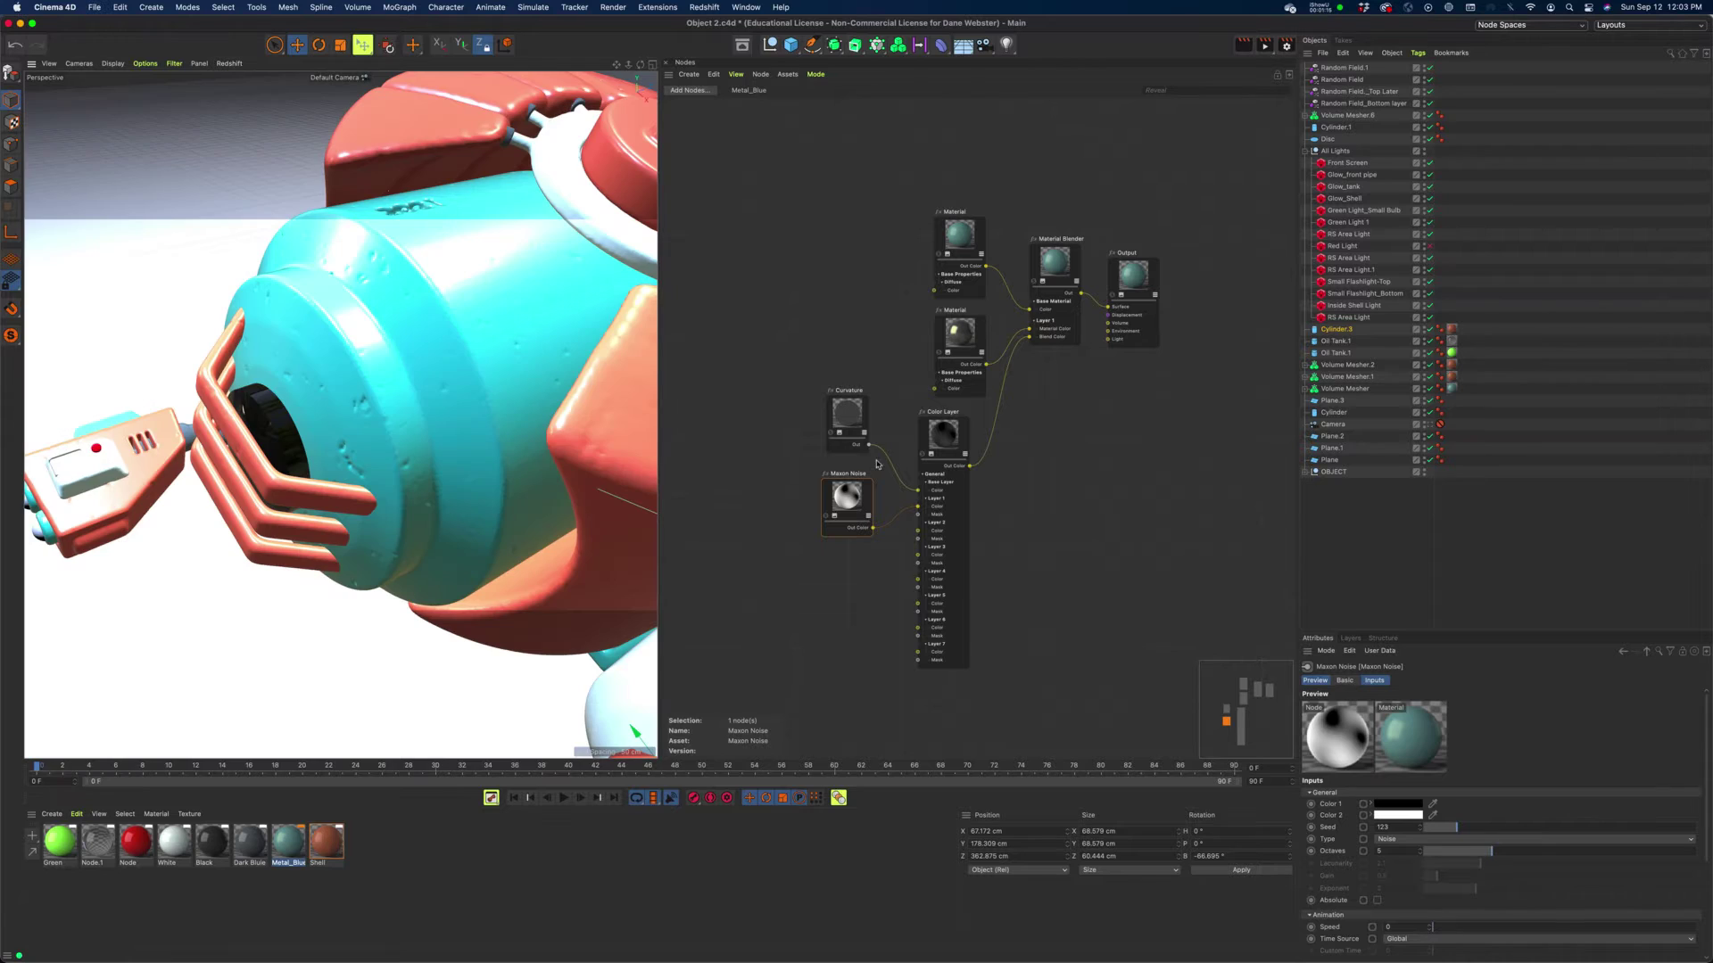
Connect the Curvature node's output directly to the Output node's Surface and start the Redshift IPR to isolate the edge mask.
drag(870, 446, 1029, 336)
click(229, 64)
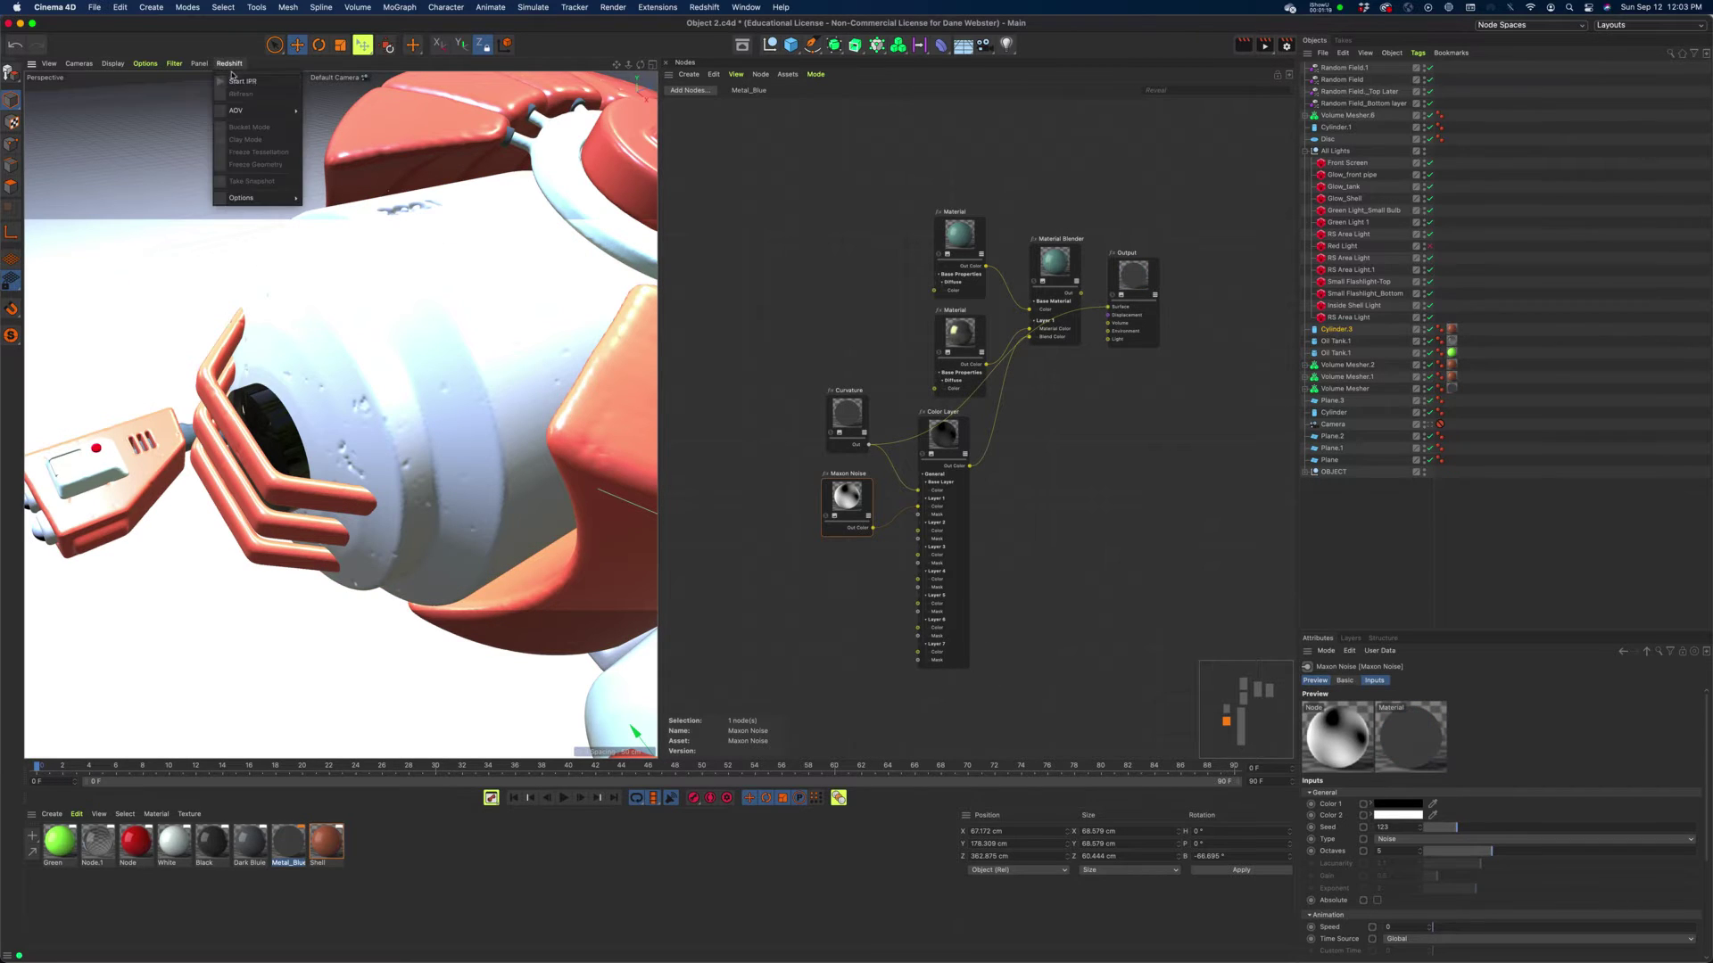
click(233, 85)
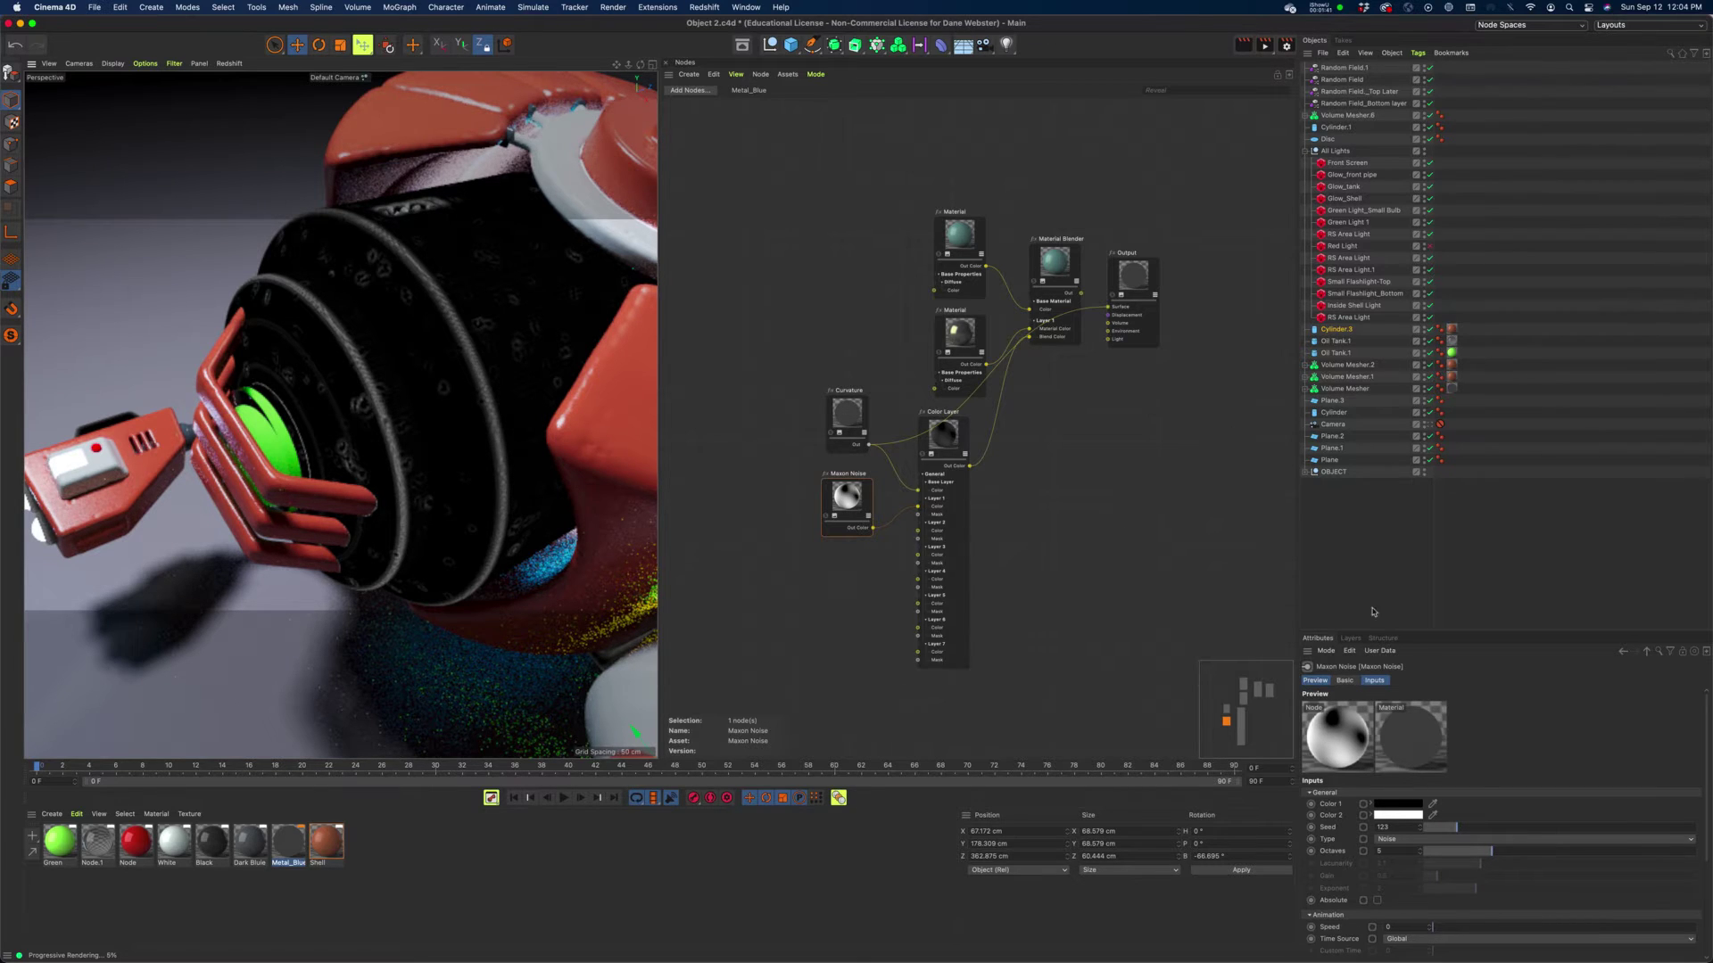
Enlarge the attributes area and set the Curvature node's Bias to about 0.787 and Gain to about 0.979.
drag(1423, 632, 1369, 301)
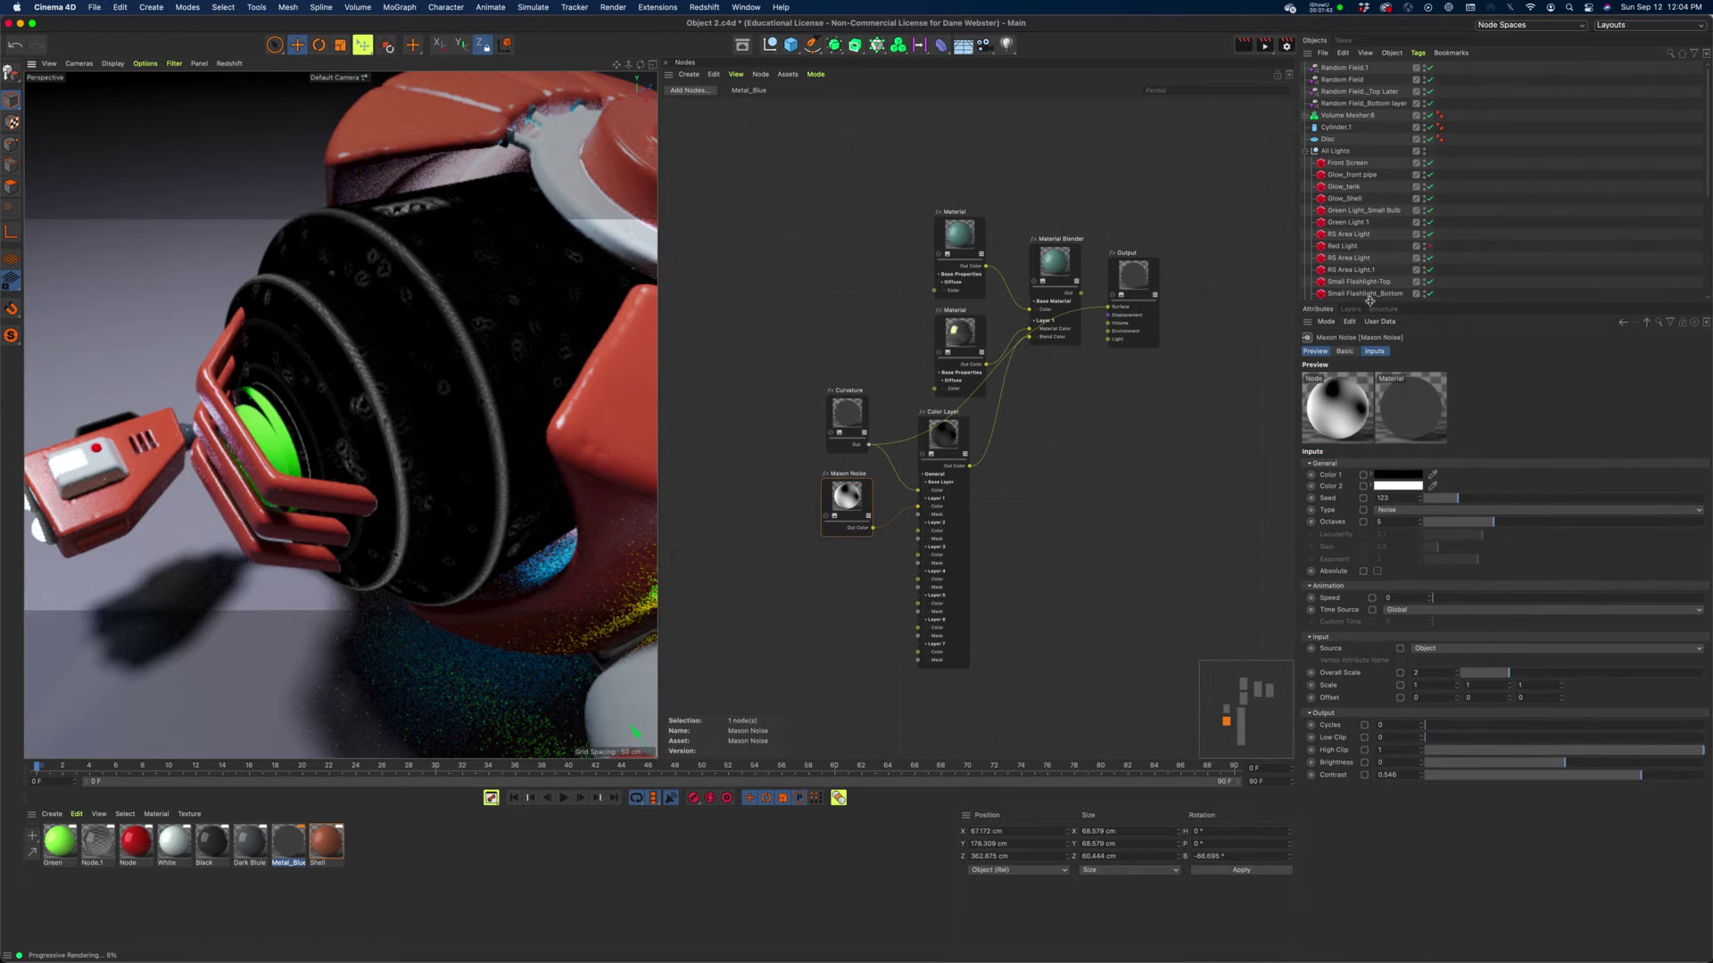
click(855, 421)
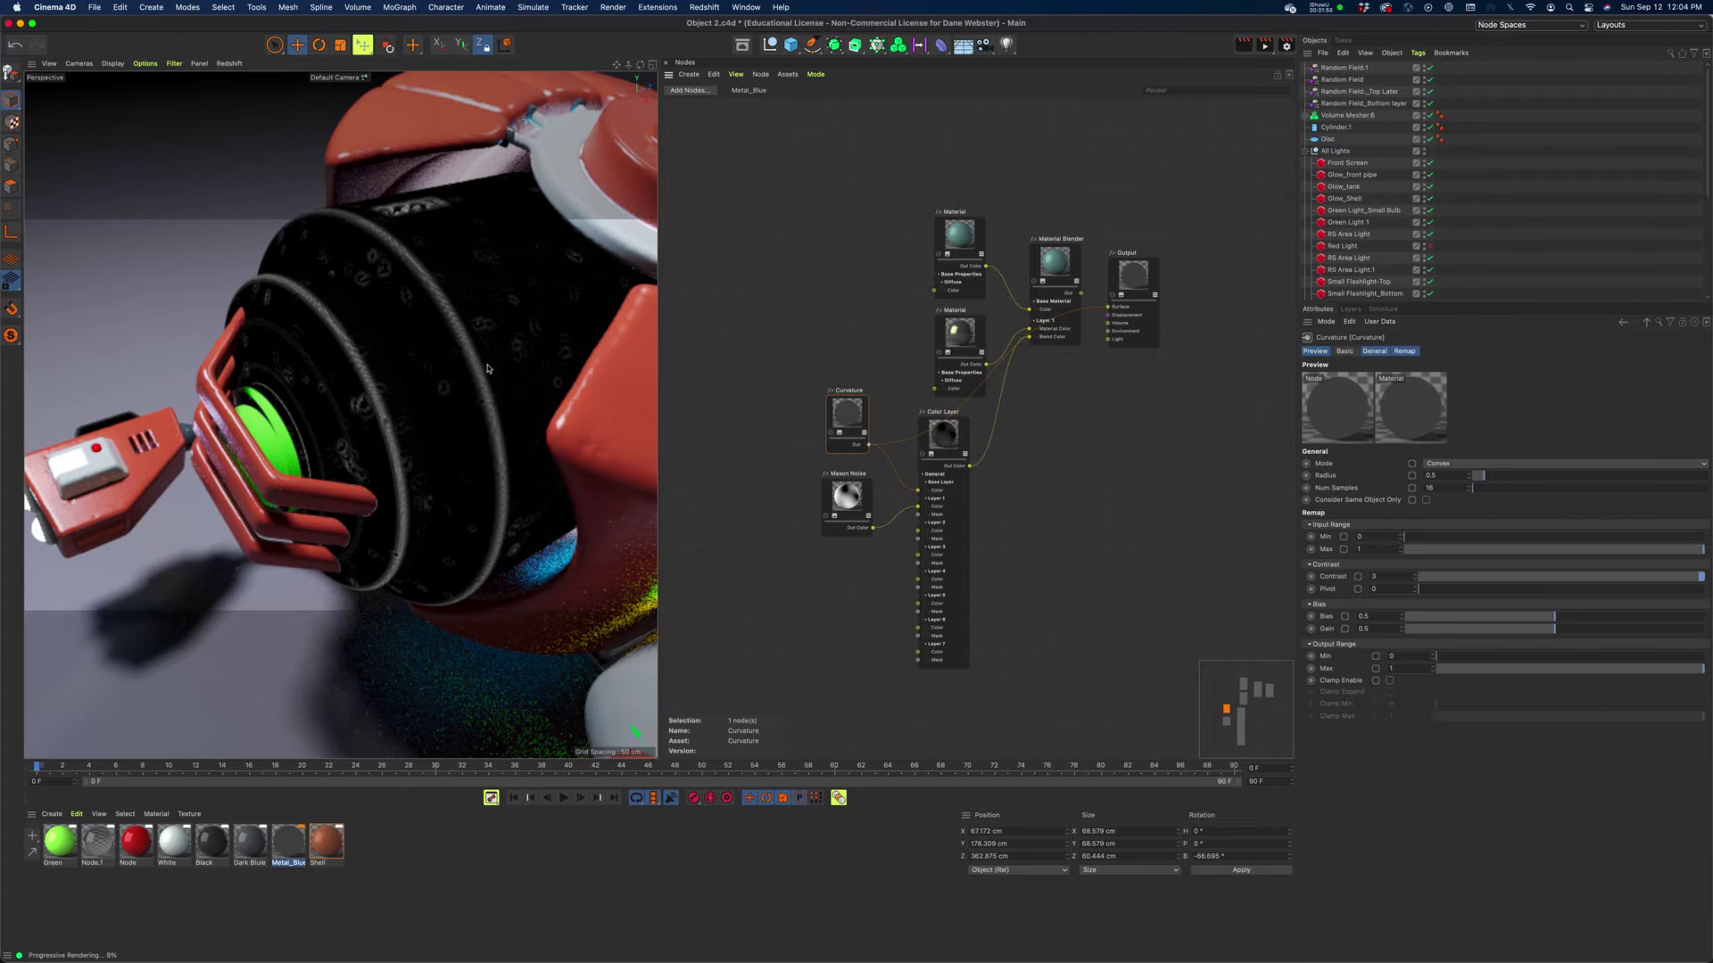
click(1616, 616)
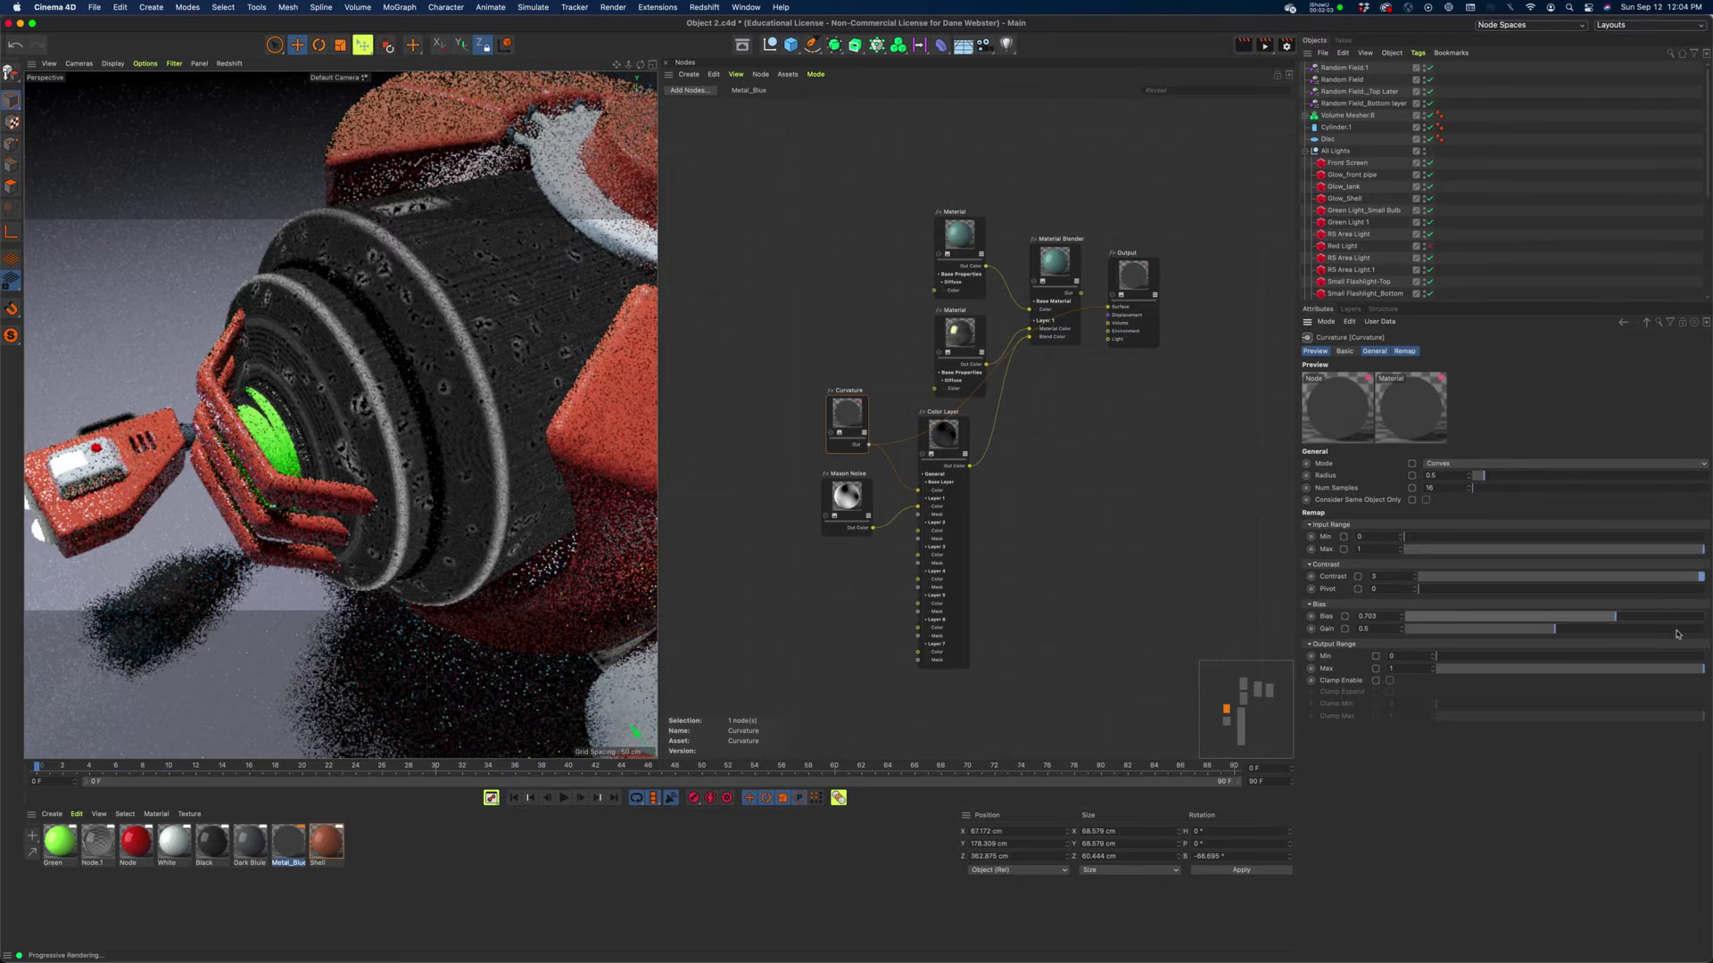
click(1675, 629)
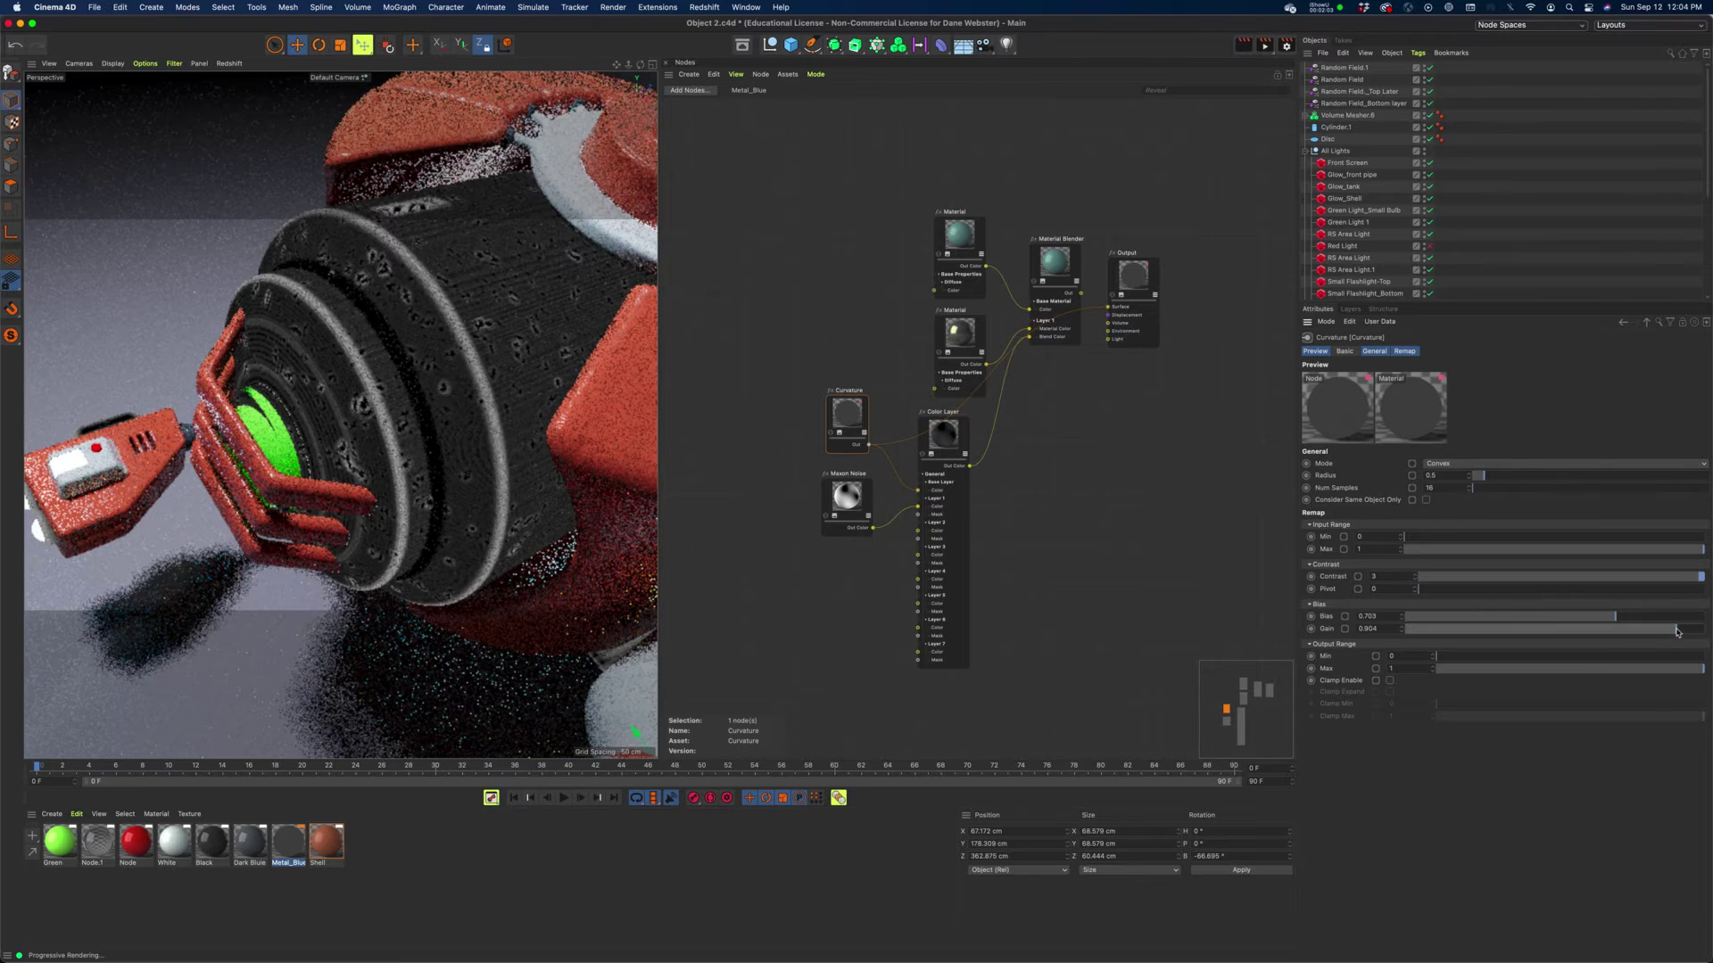
click(1620, 617)
click(1623, 616)
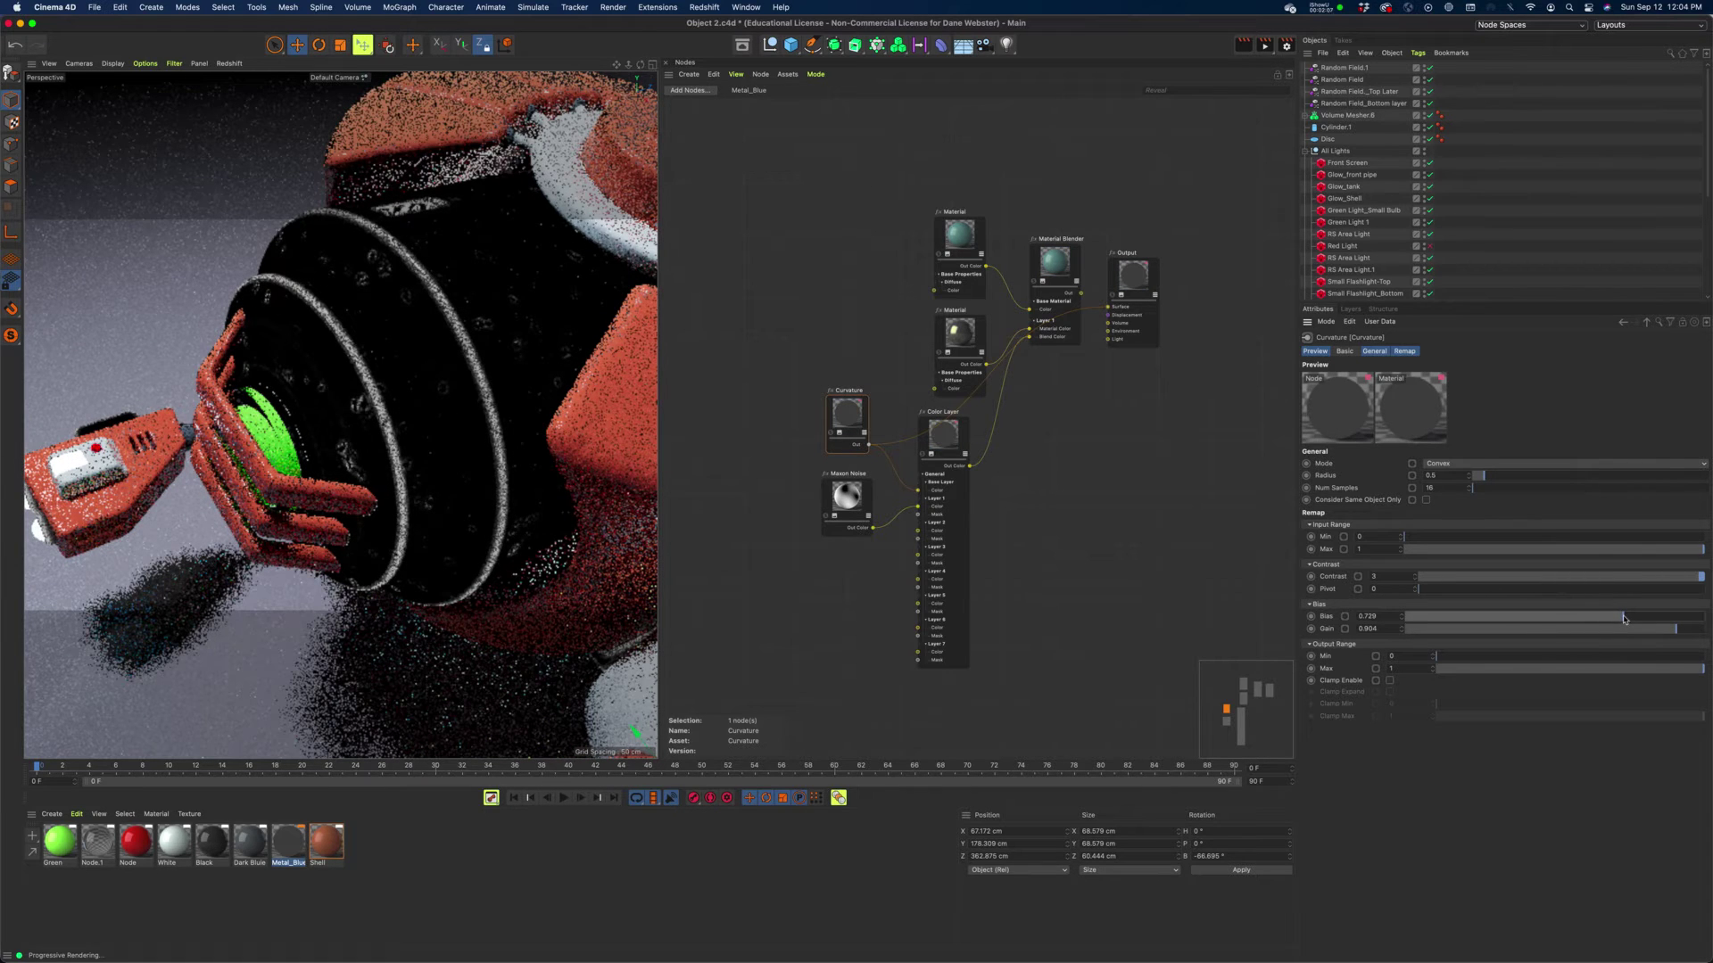
click(1643, 617)
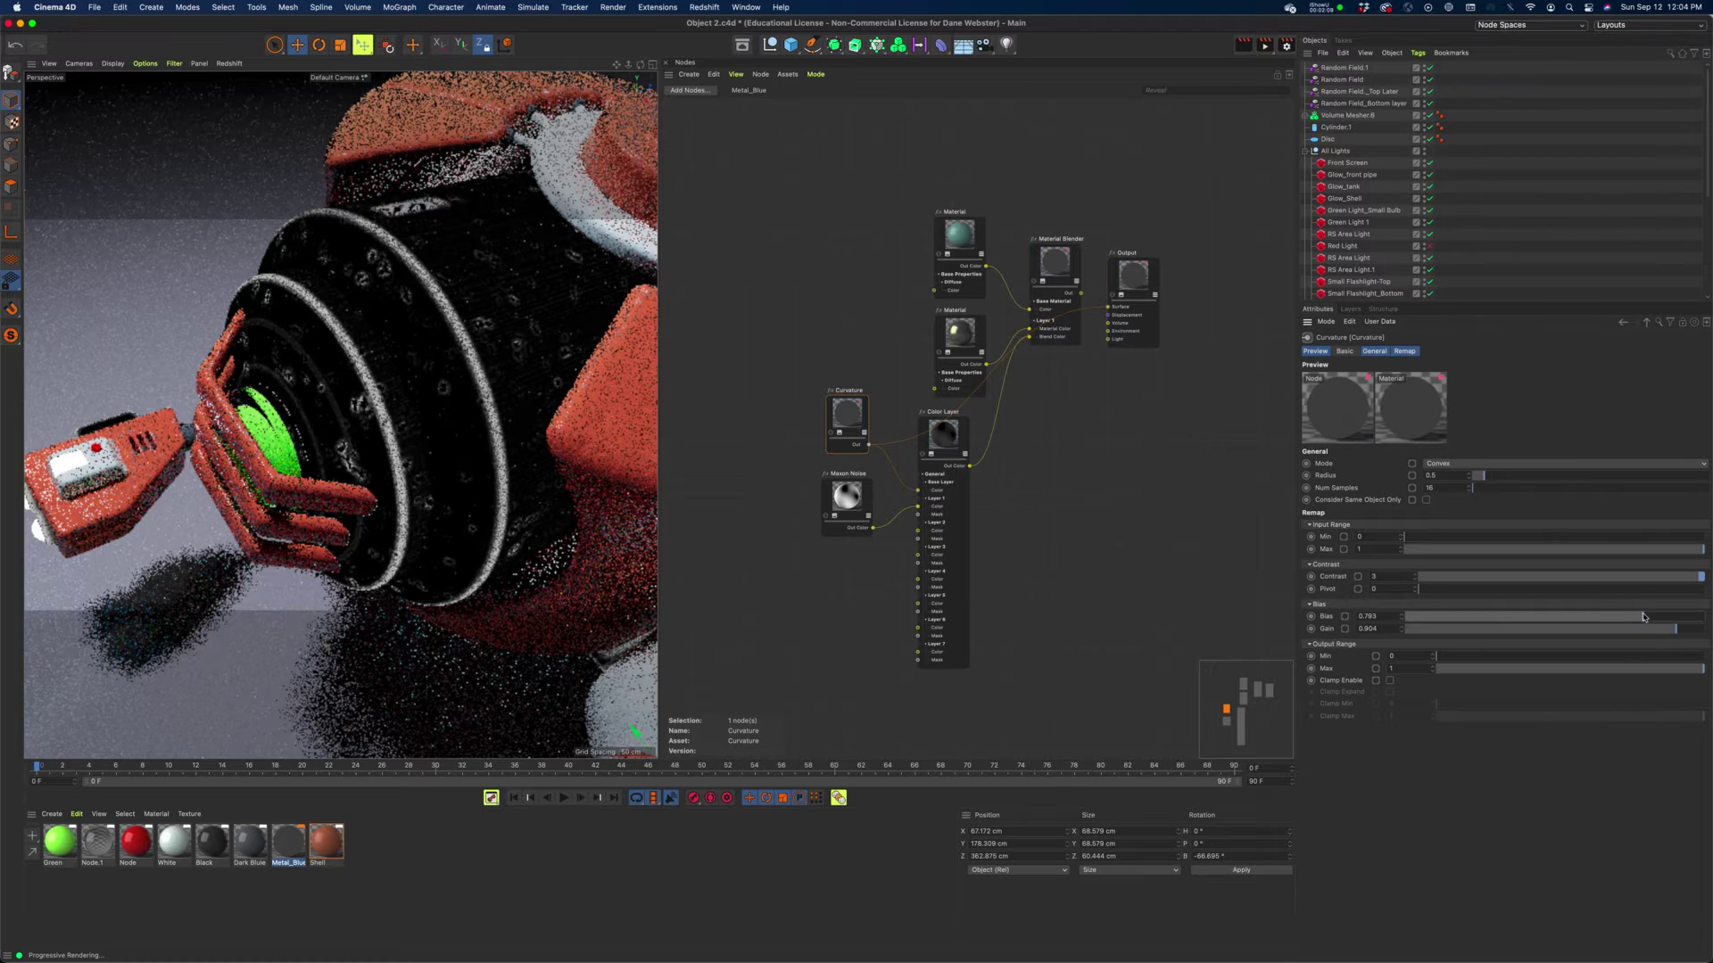
click(1641, 616)
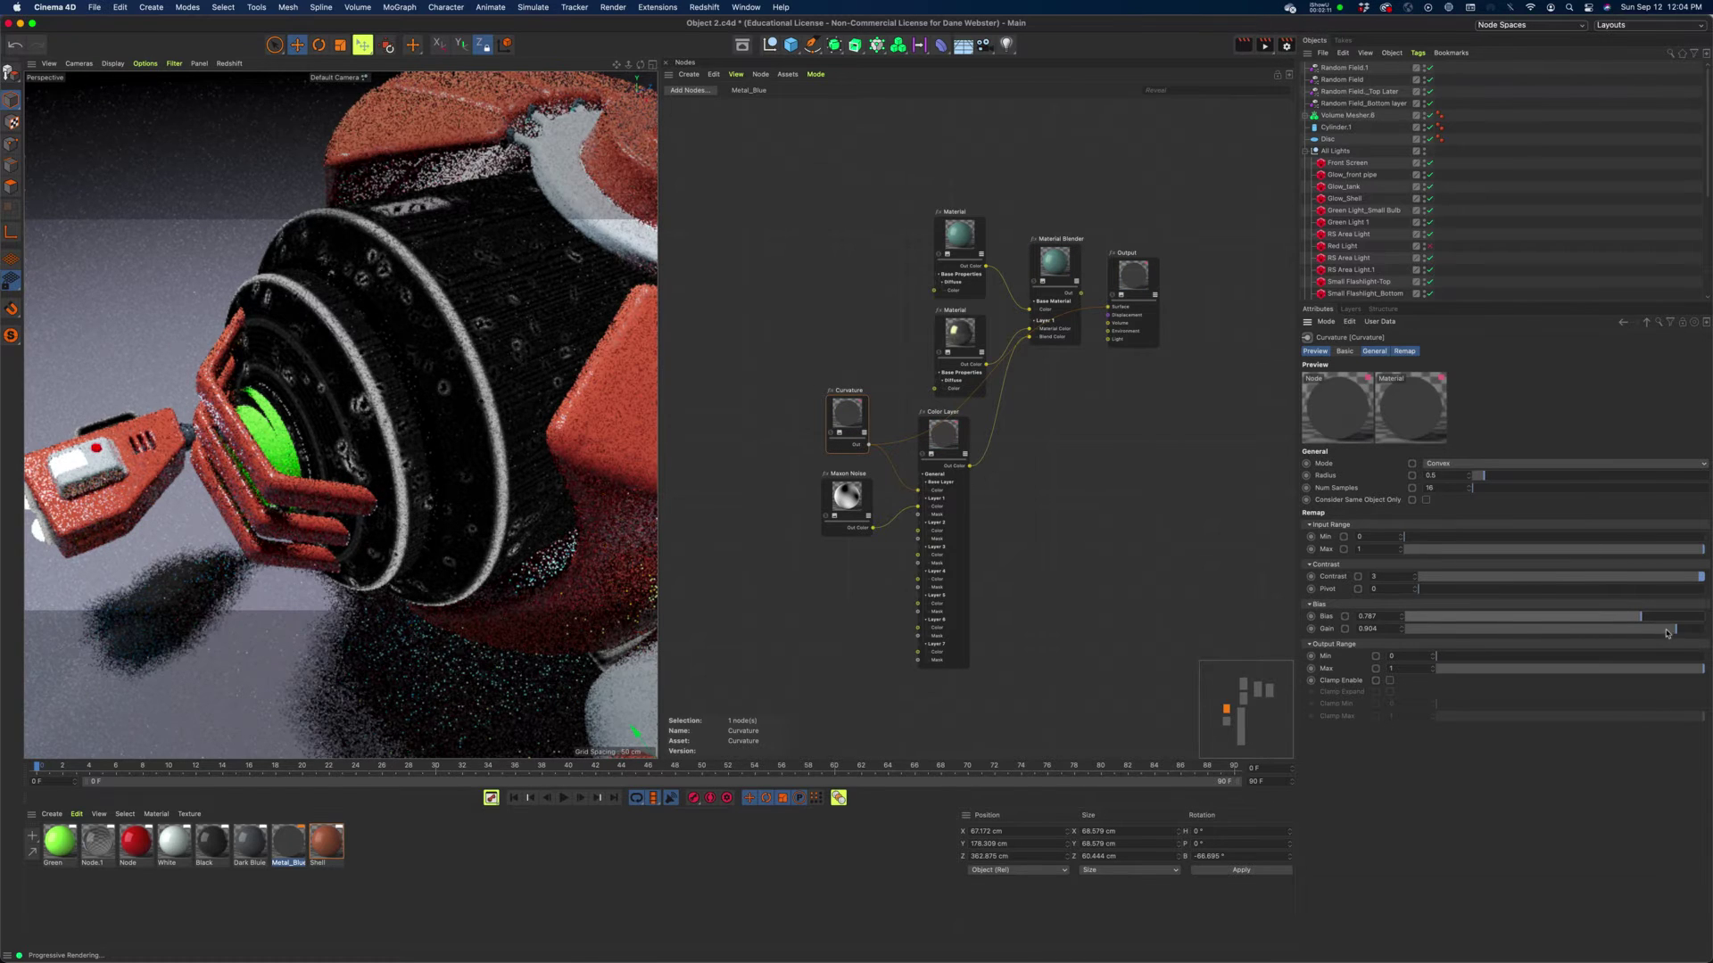
drag(1671, 633, 1700, 631)
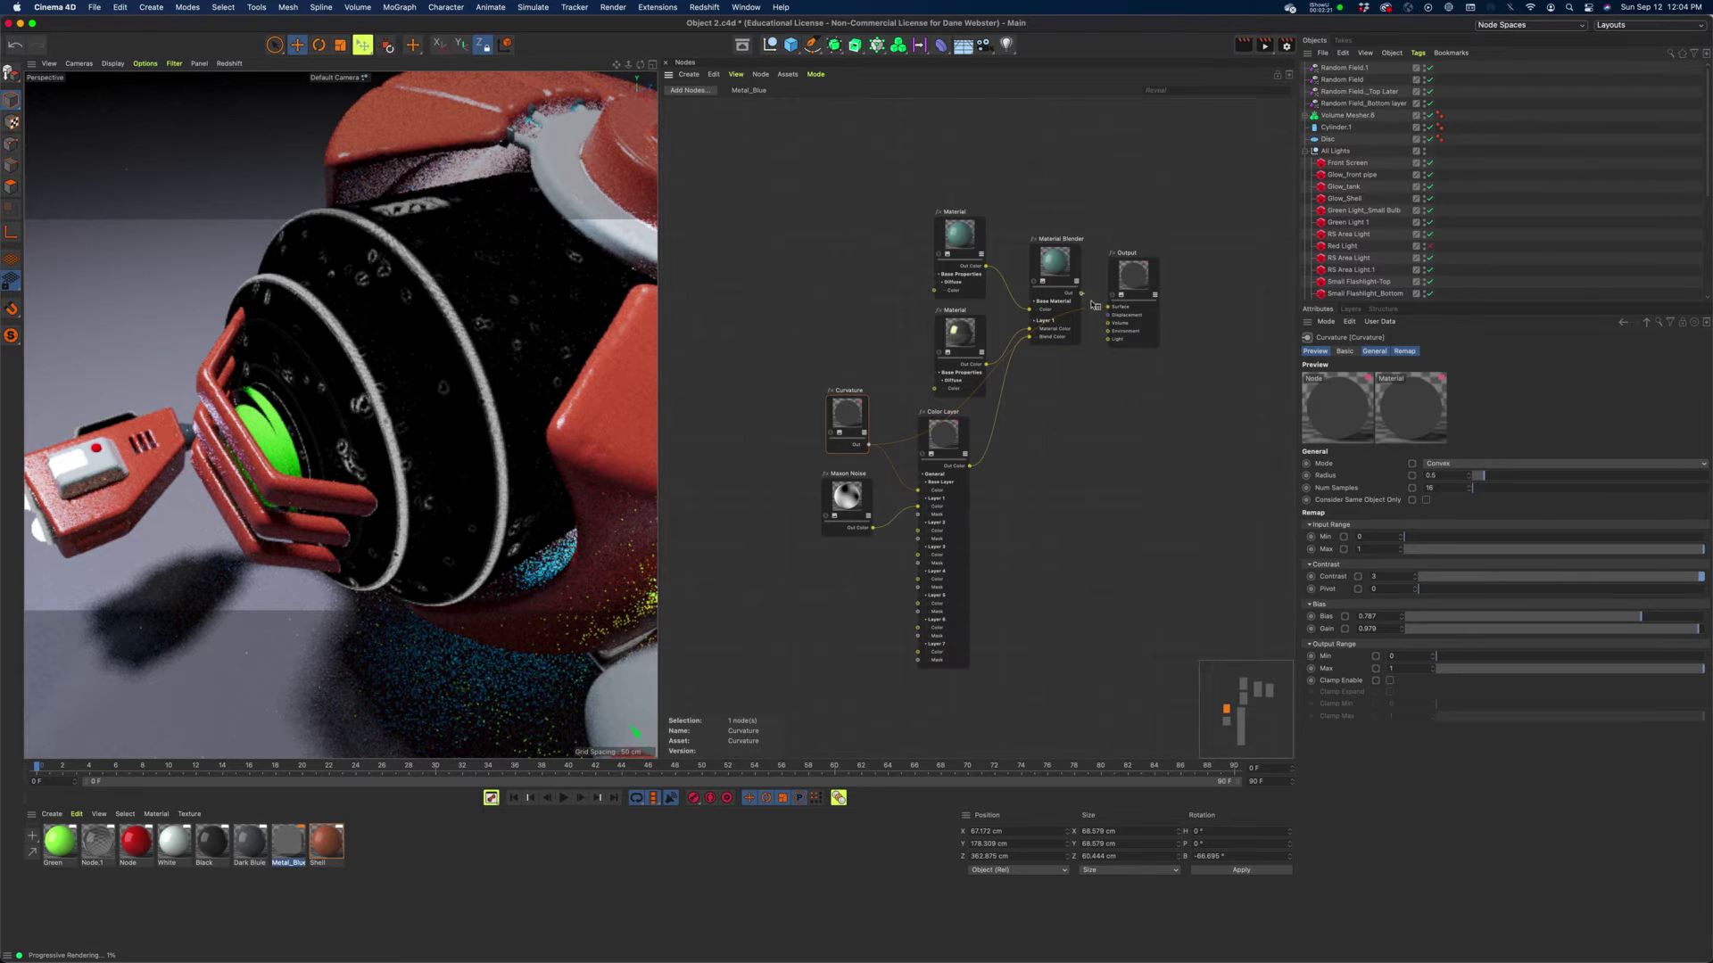
Reconnect the Material Blender's output to the Output node's Surface and stop the Redshift IPR after checking the result.
drag(1094, 305, 1108, 307)
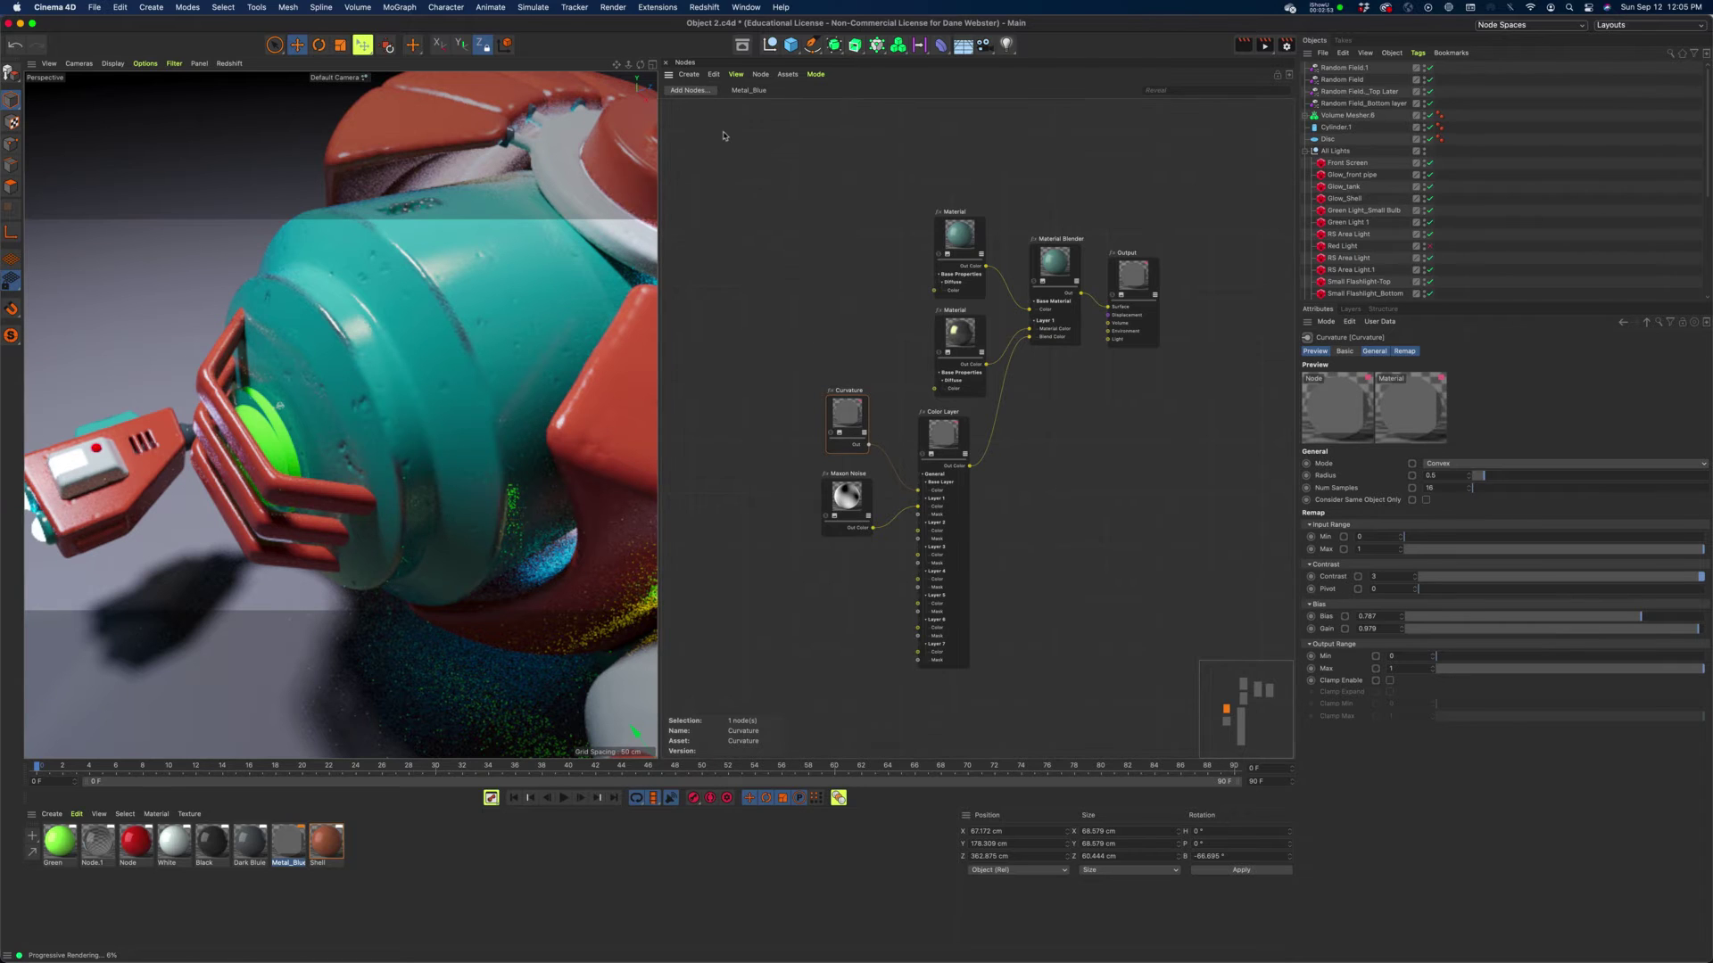
click(223, 63)
click(259, 94)
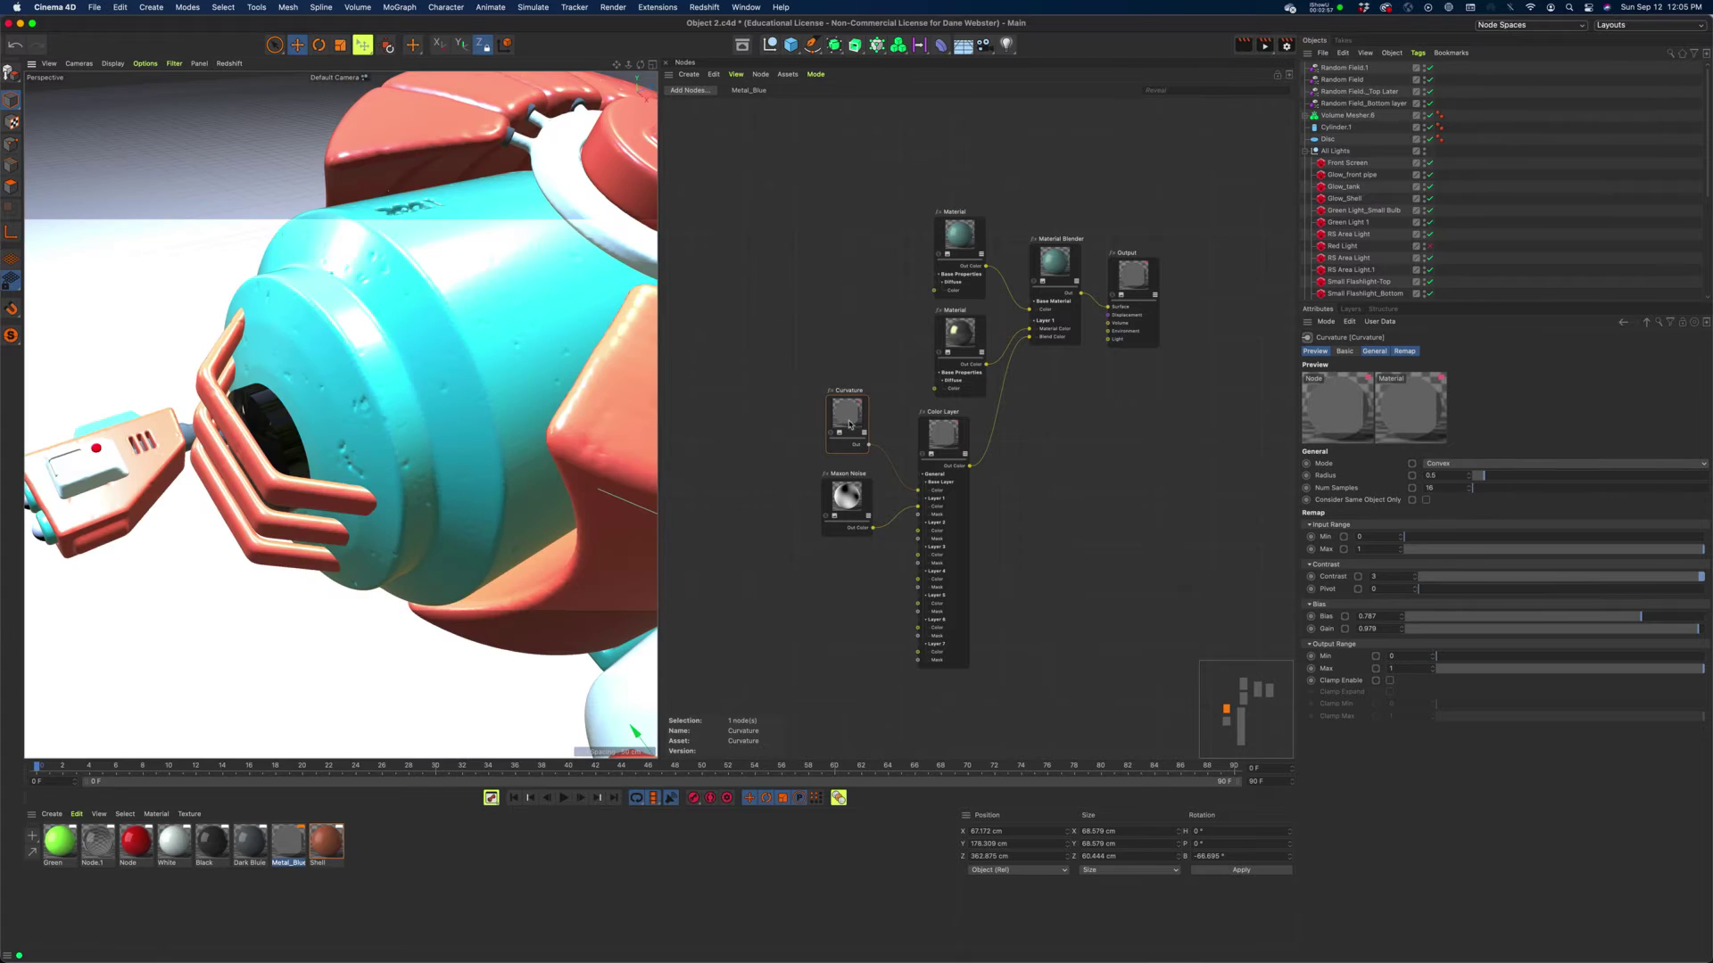
Move the Curvature and Maxon Noise nodes farther from the Color Layer to make room between them.
drag(849, 425, 808, 422)
drag(847, 496, 773, 497)
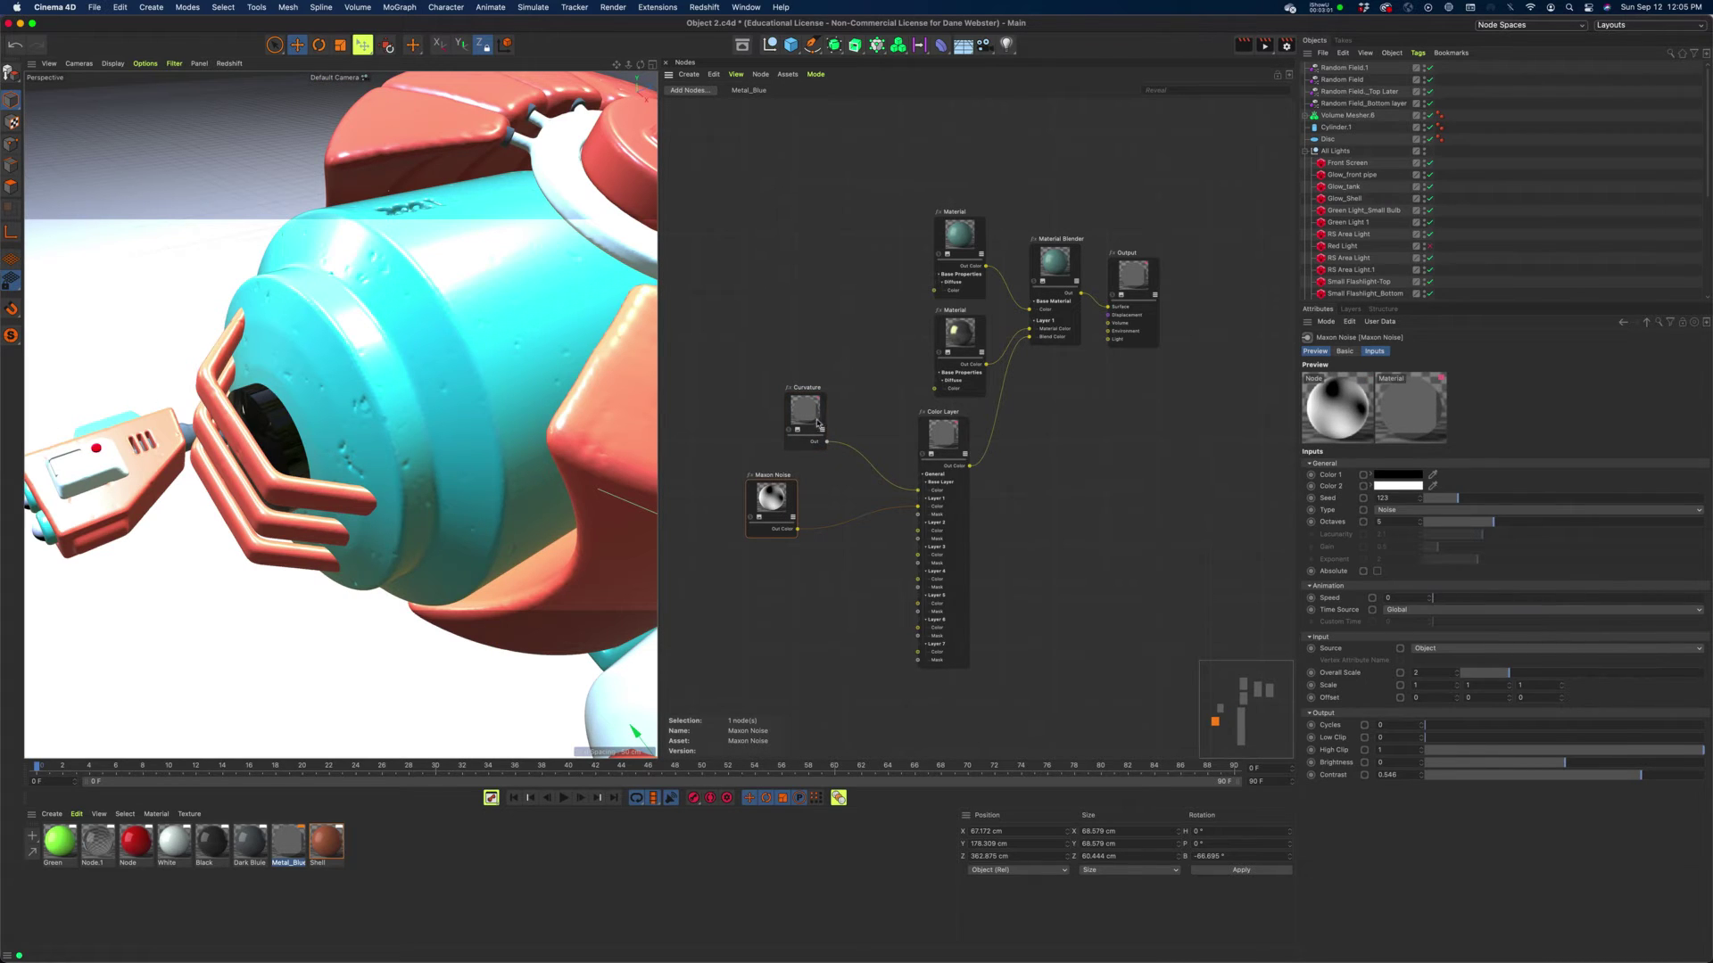
drag(818, 422, 766, 422)
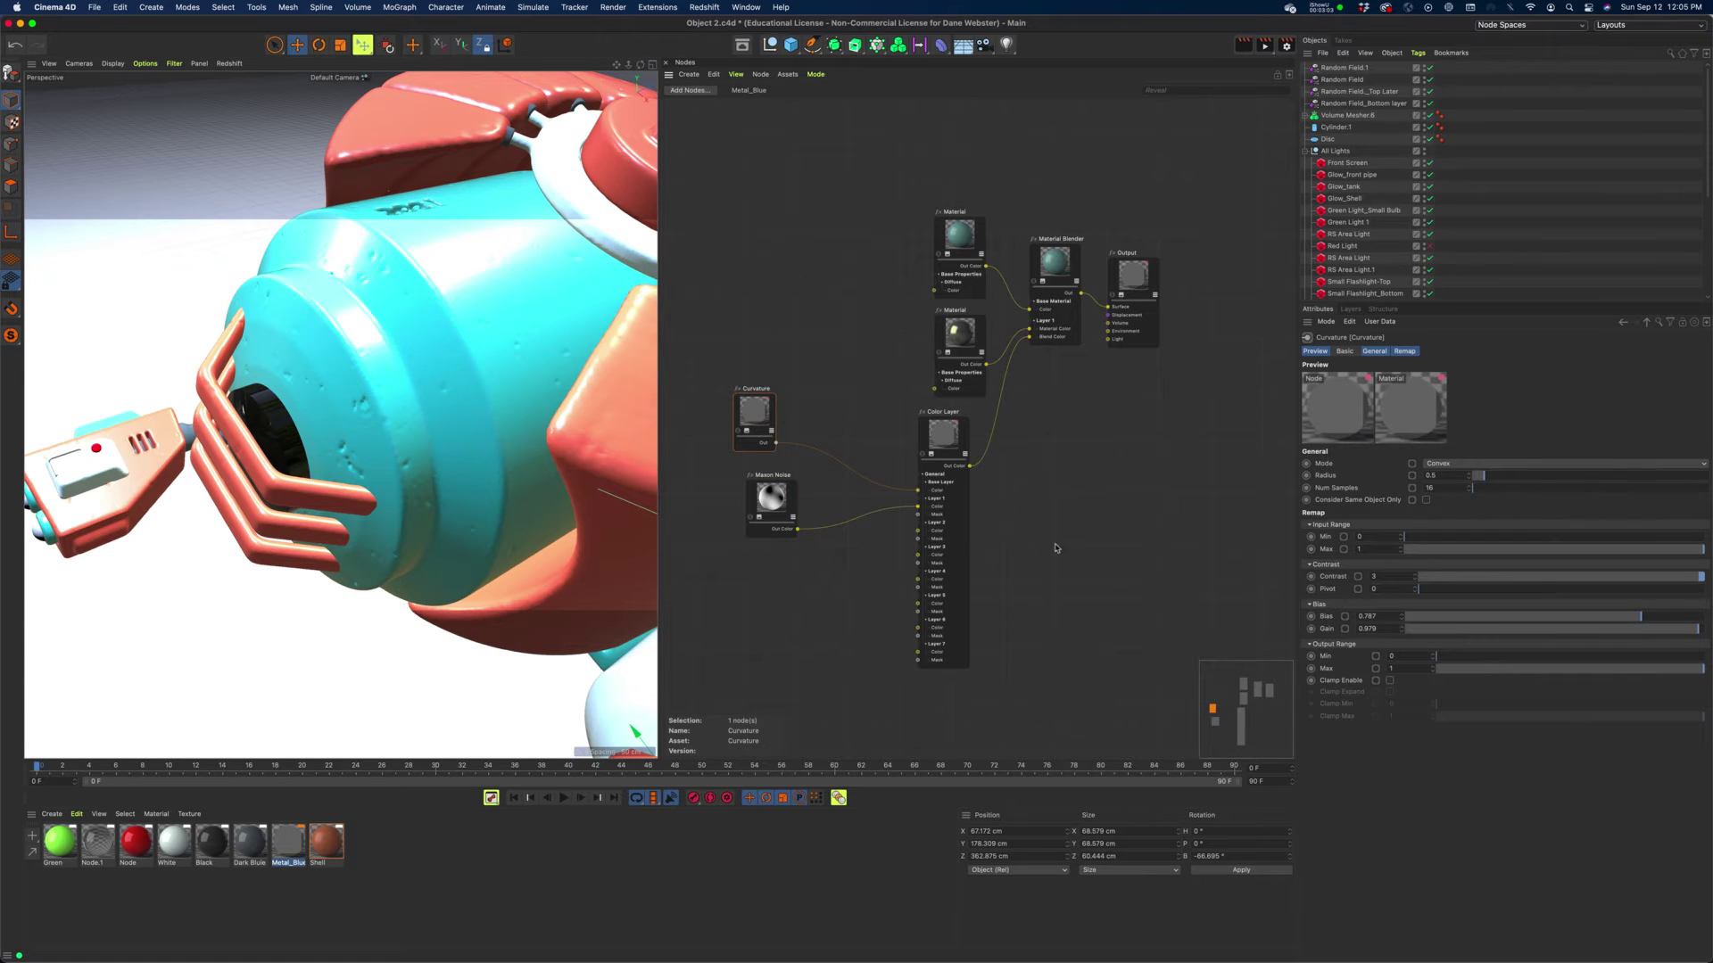
drag(736, 416, 731, 415)
click(828, 385)
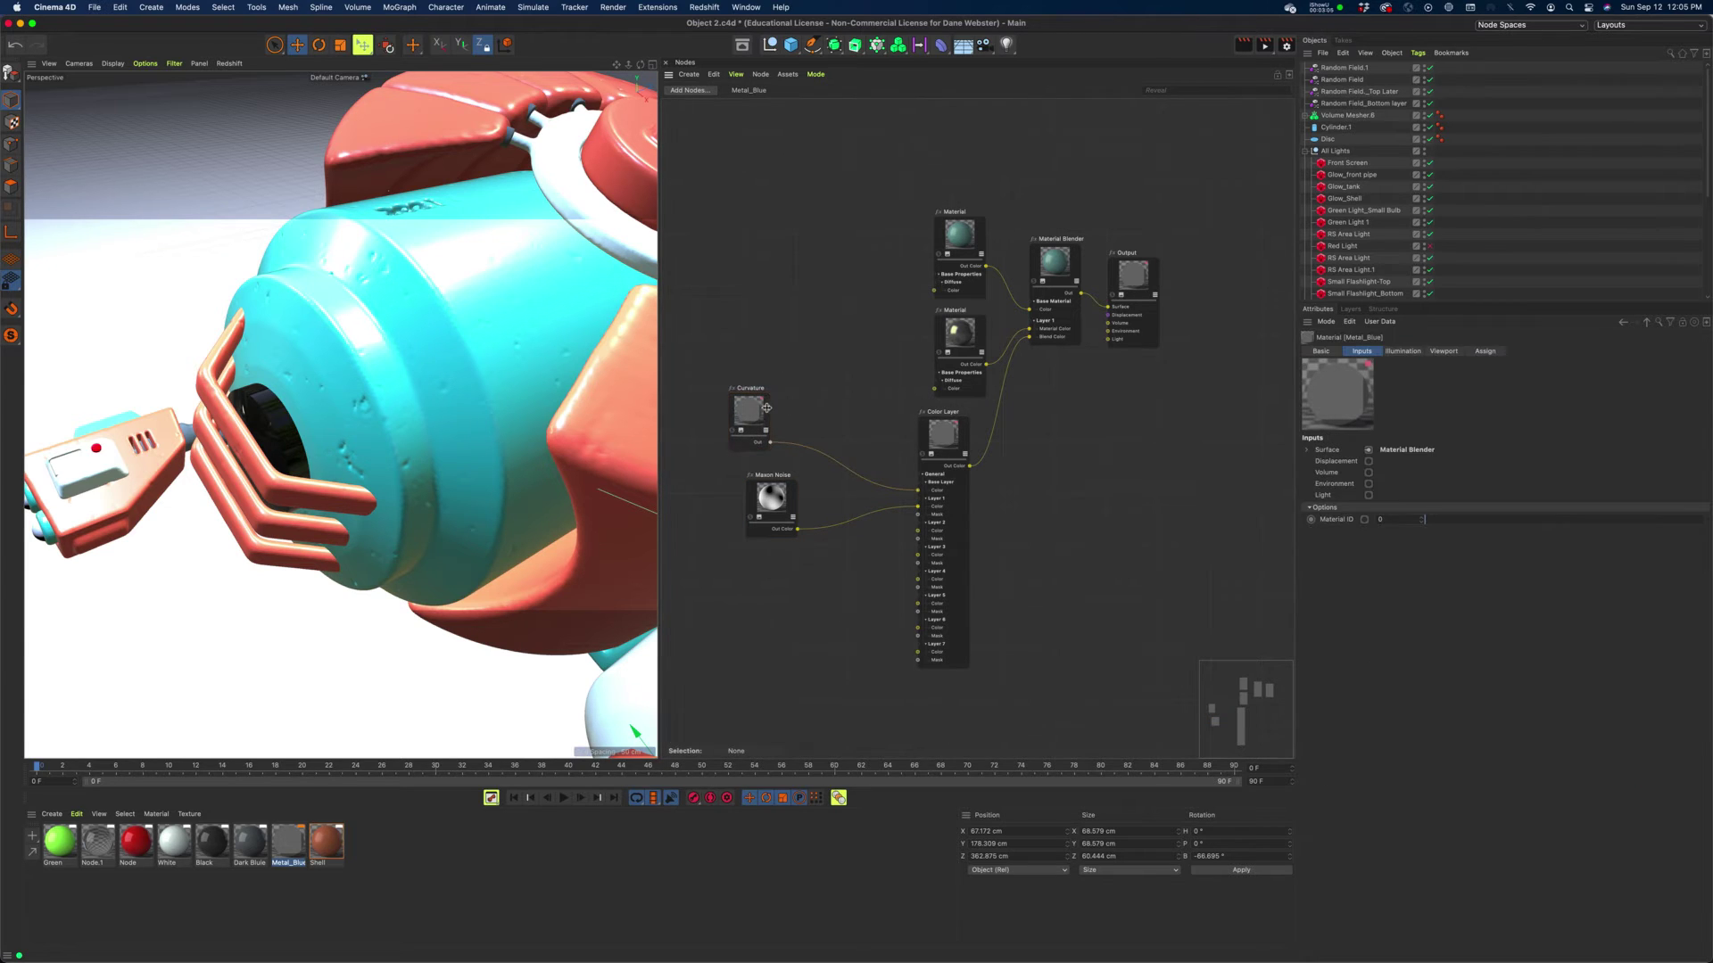
Add a Ramp node to the Metal_Blue graph and place it between the Curvature and Color Layer nodes.
click(687, 92)
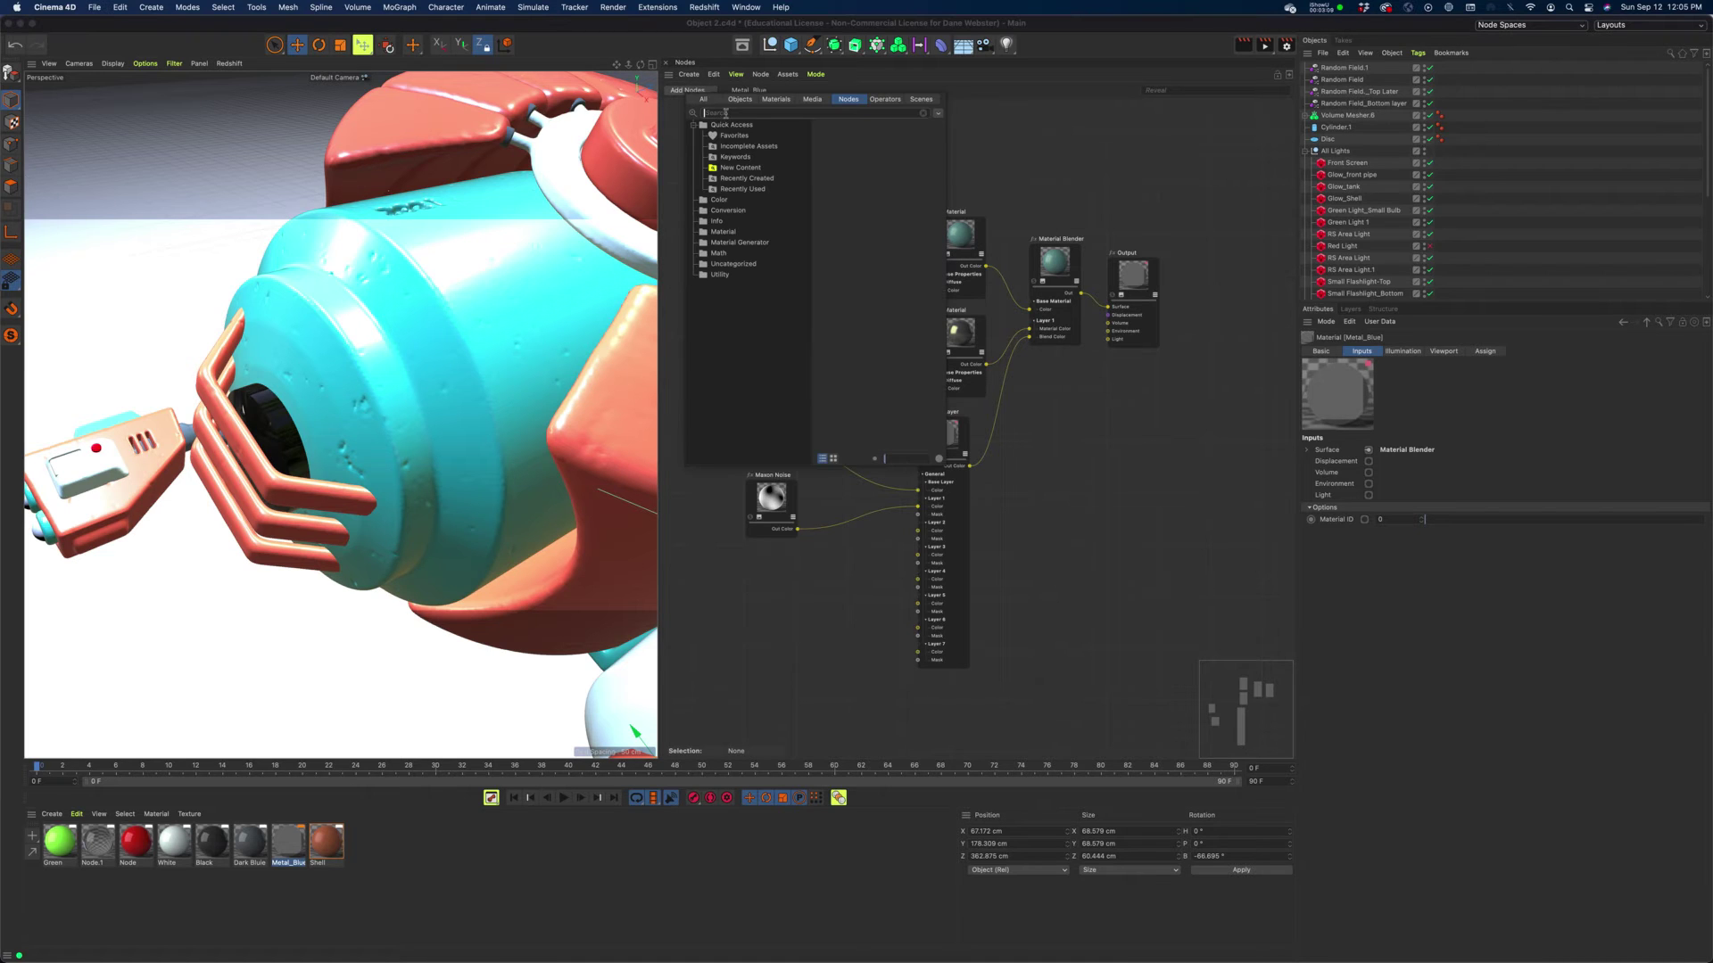
text(ramp)
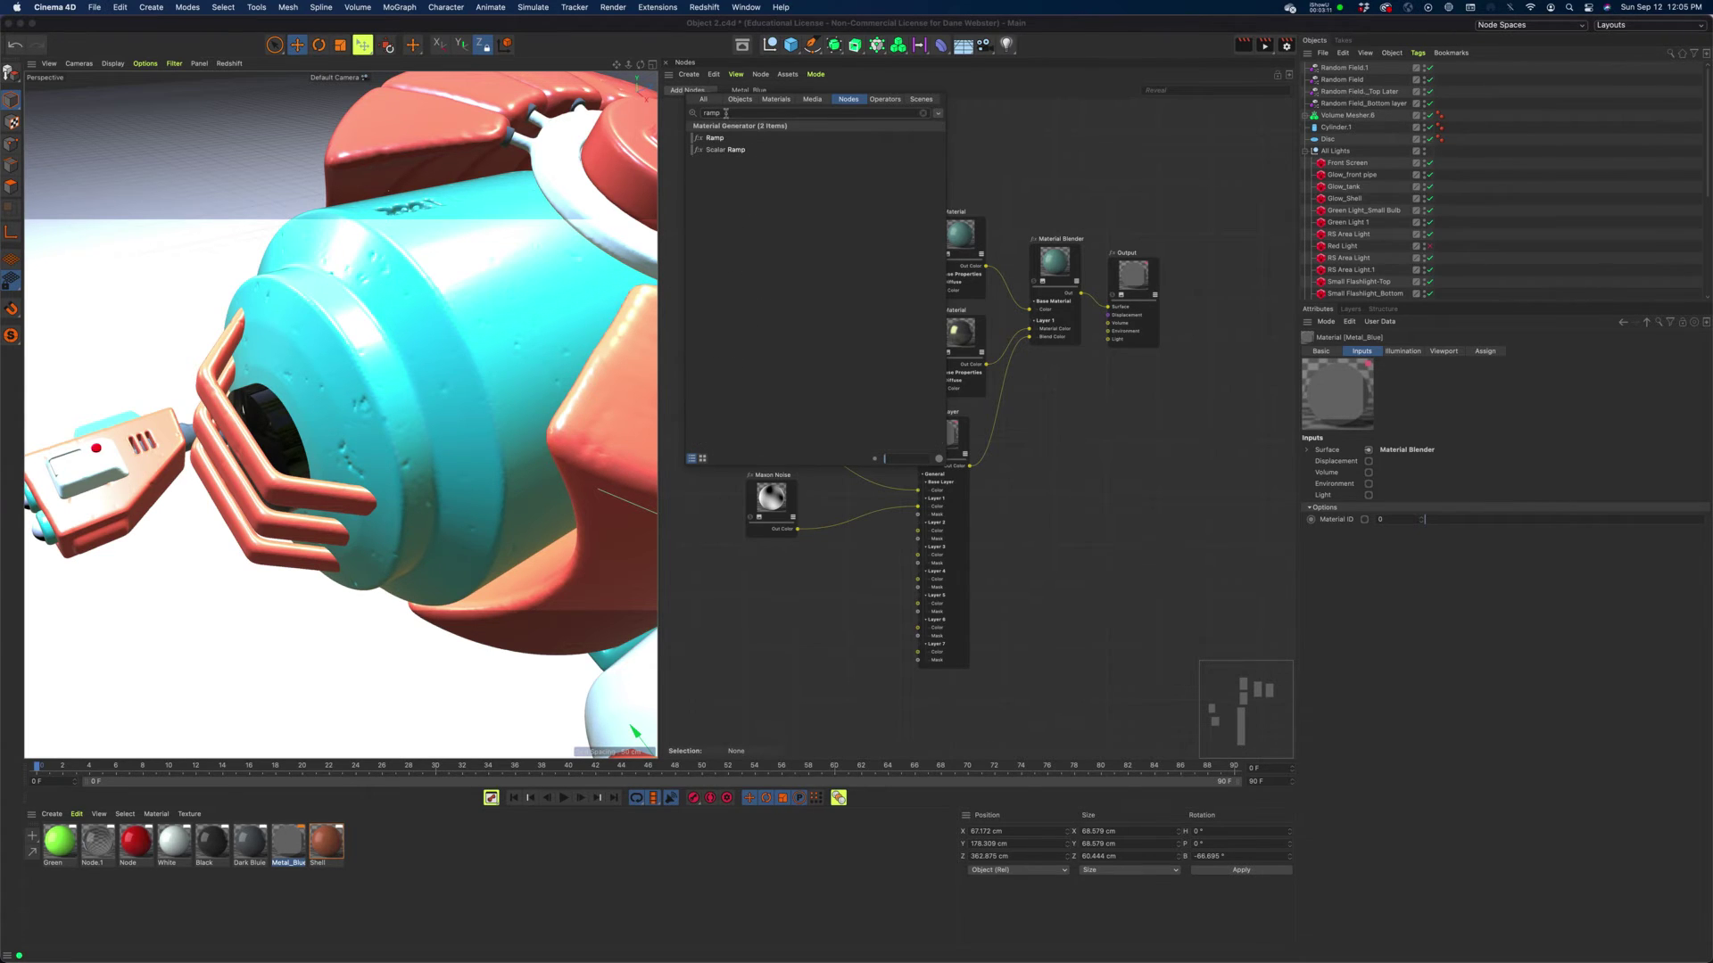
double_click(715, 138)
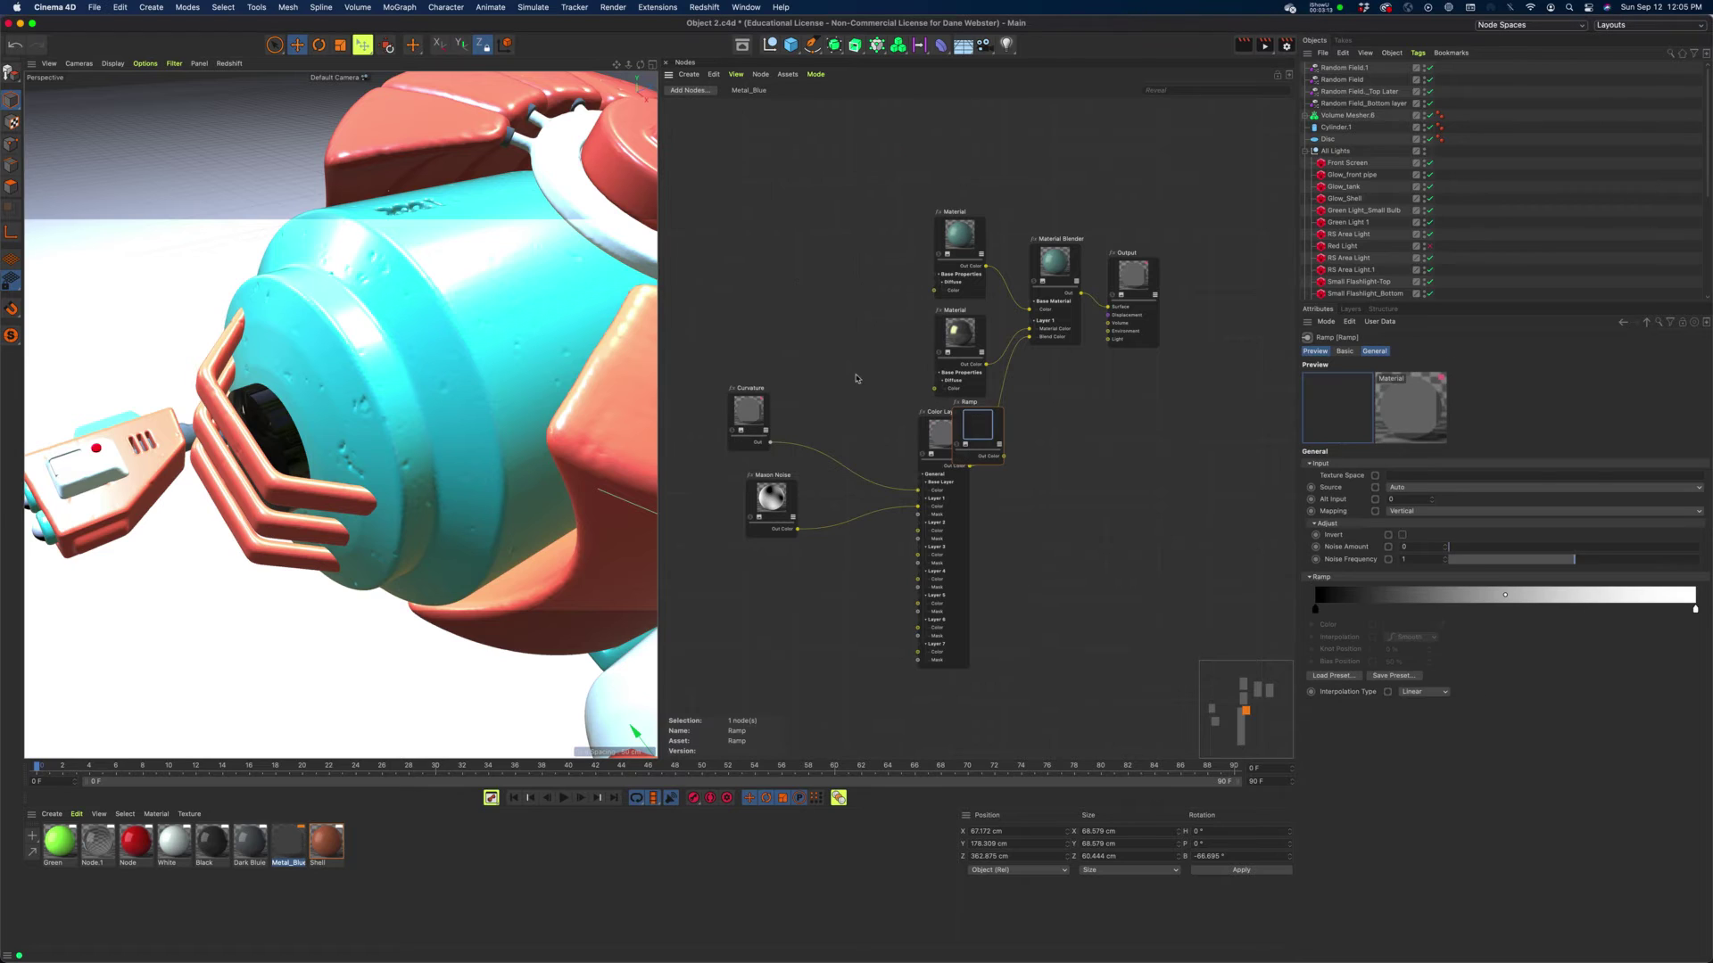
drag(978, 426, 837, 399)
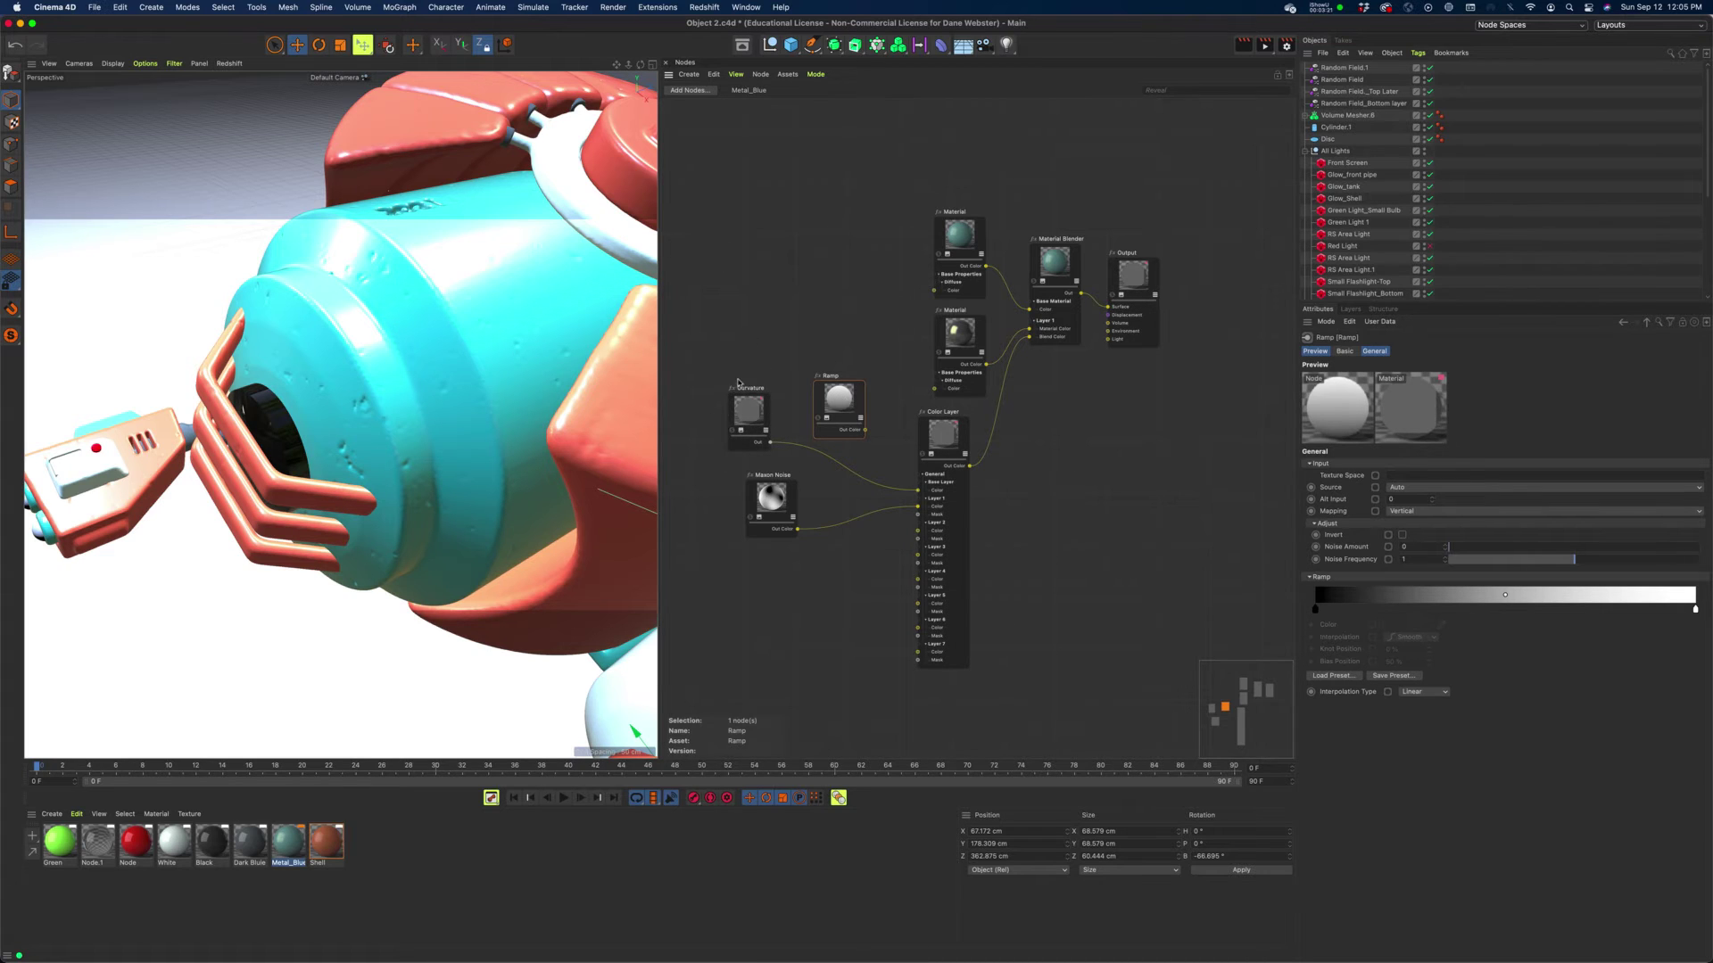
Connect the Curvature output to the Ramp's Alt Input and the Ramp's Out Color to the Color Layer's Base Layer color.
drag(770, 442, 855, 415)
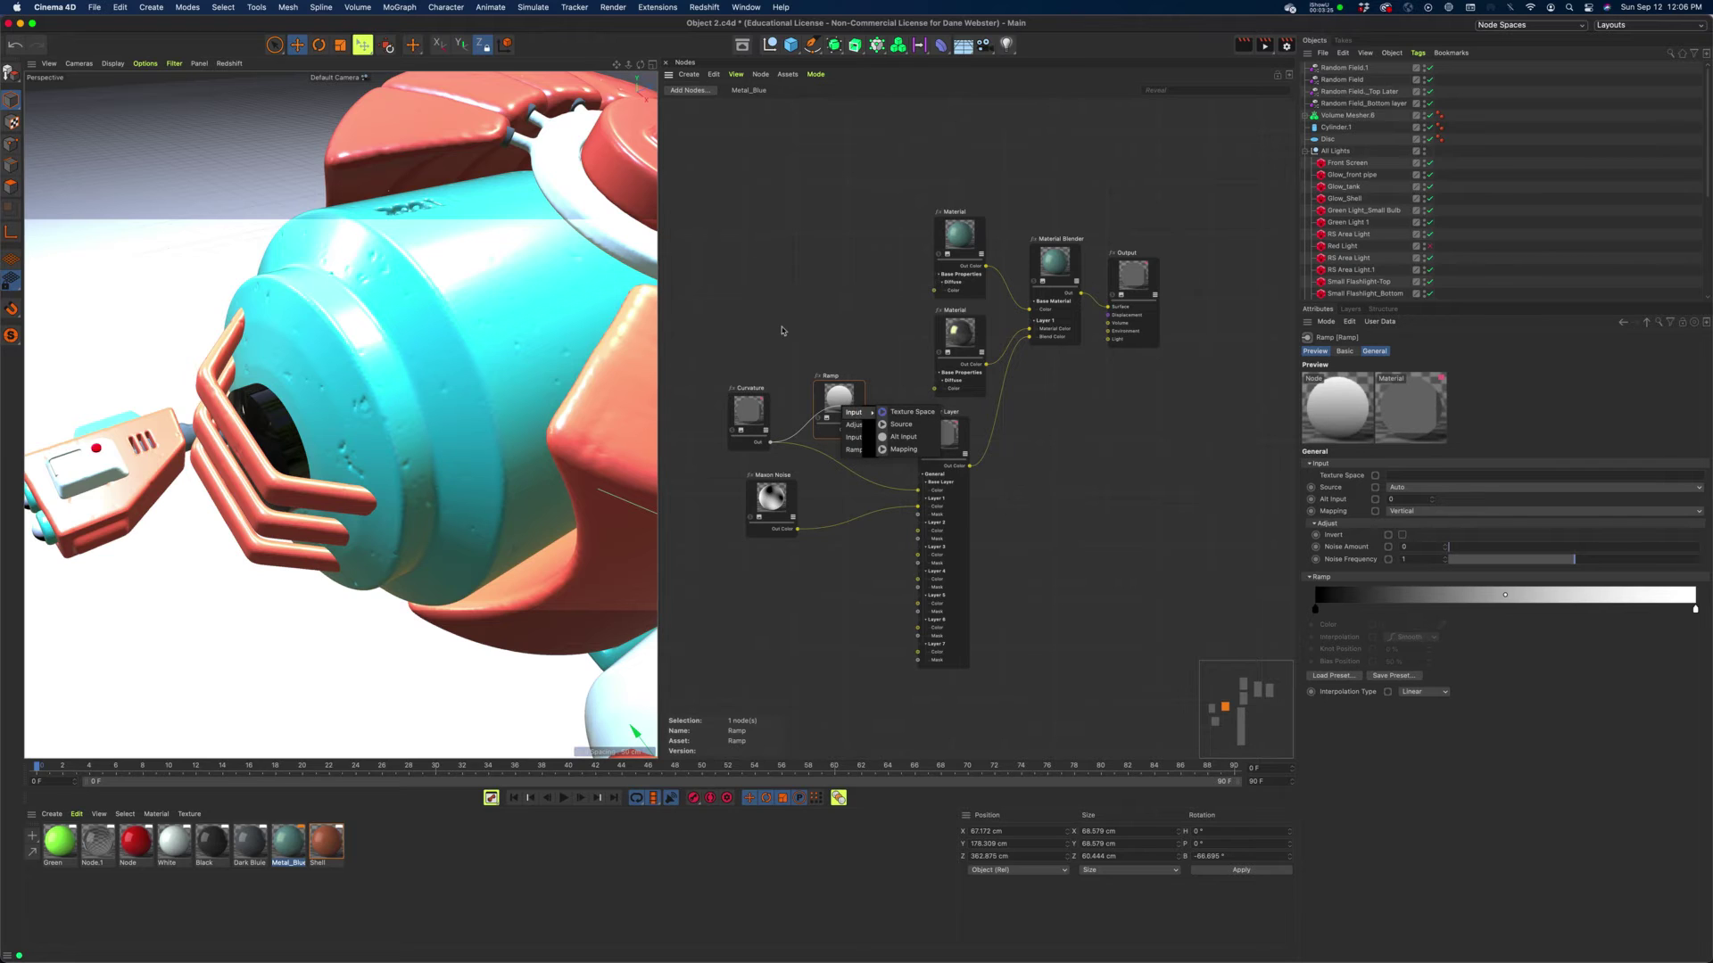
drag(781, 330, 783, 334)
mouse_move(769, 418)
mouse_down()
mouse_move(789, 416)
mouse_move(765, 408)
mouse_up()
click(820, 419)
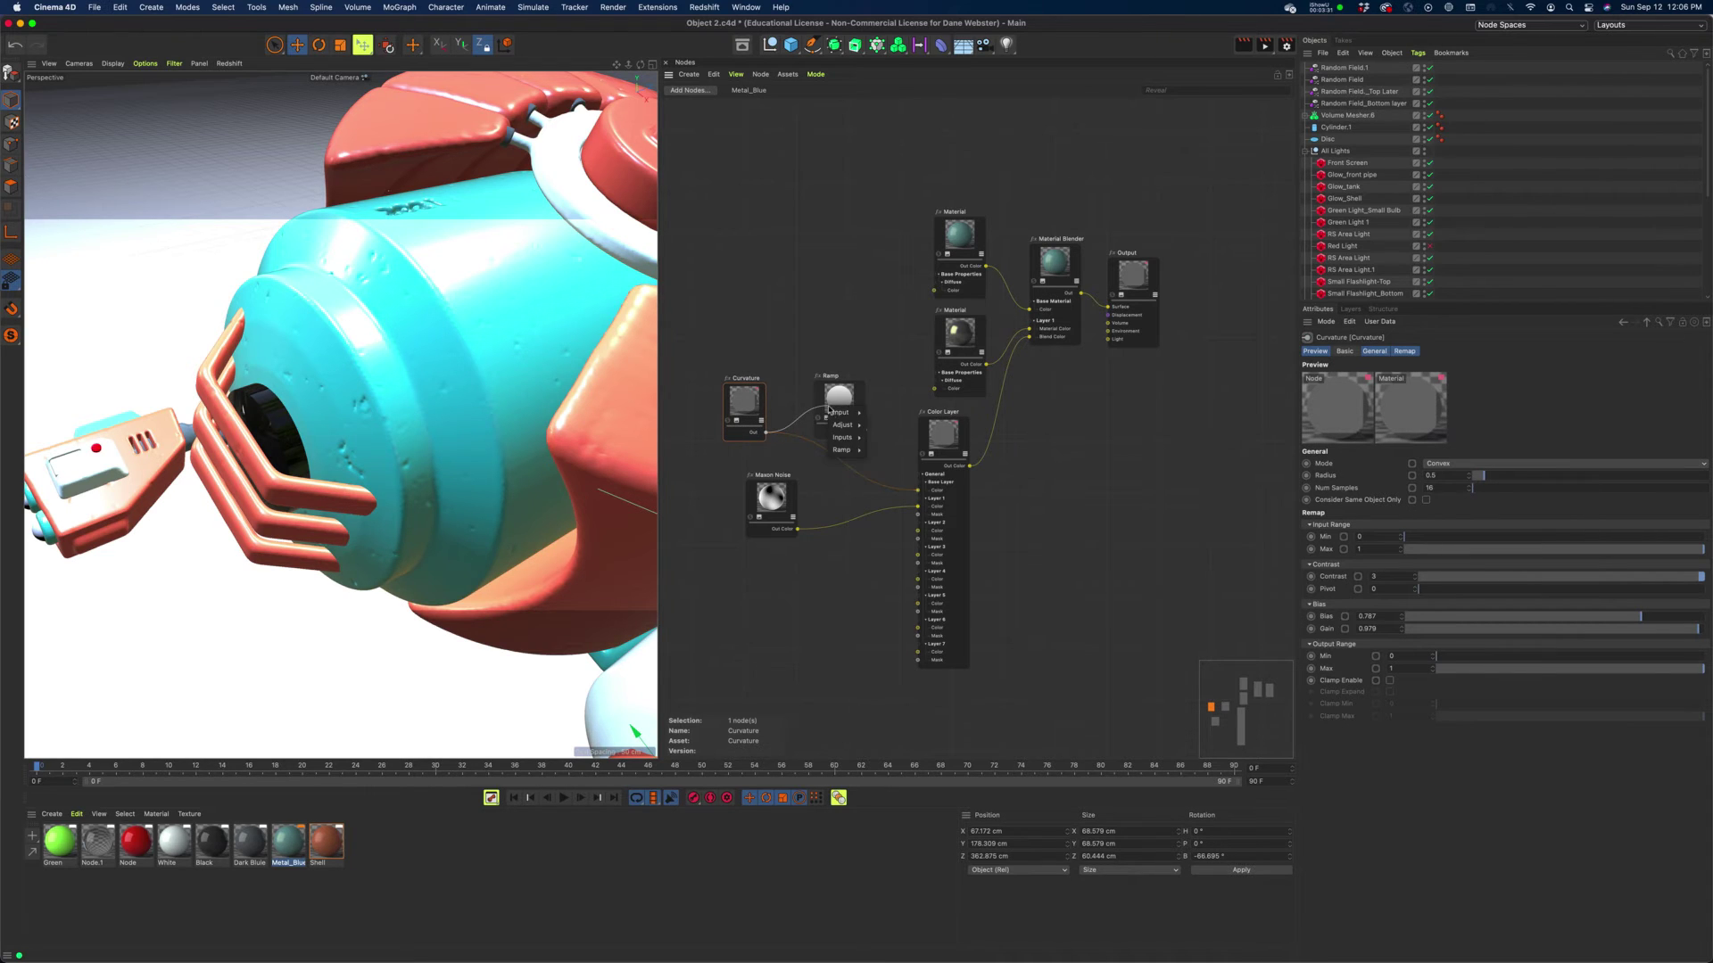
mouse_move(837, 413)
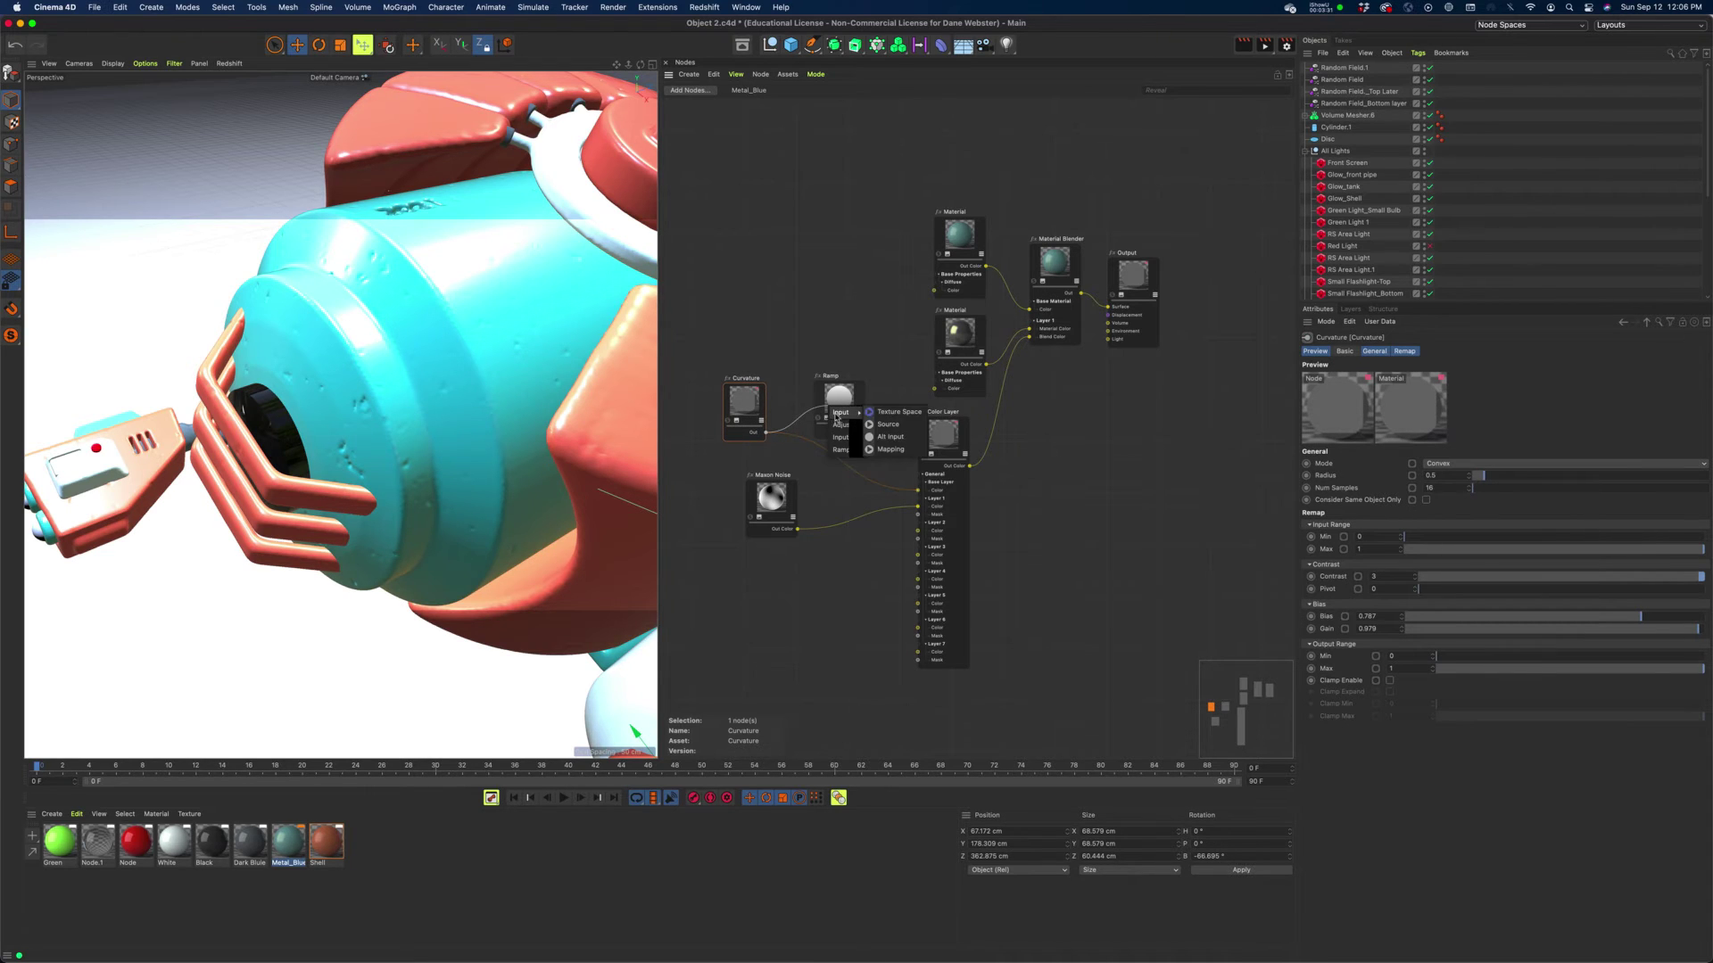
click(890, 437)
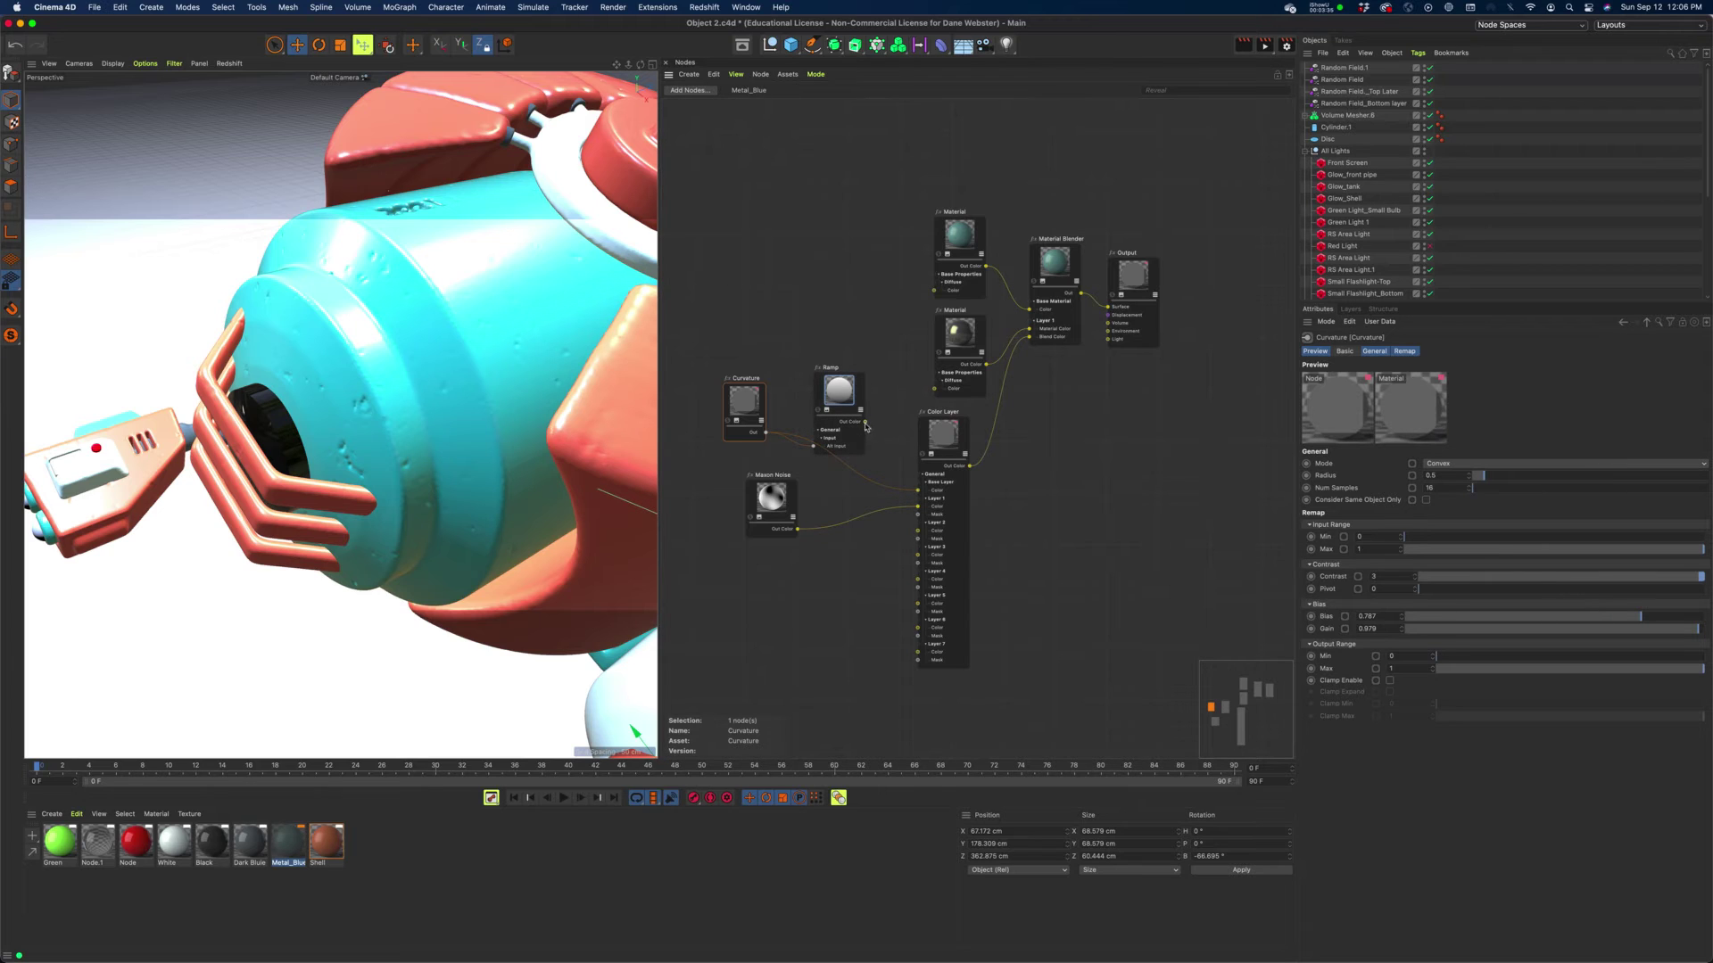
click(848, 420)
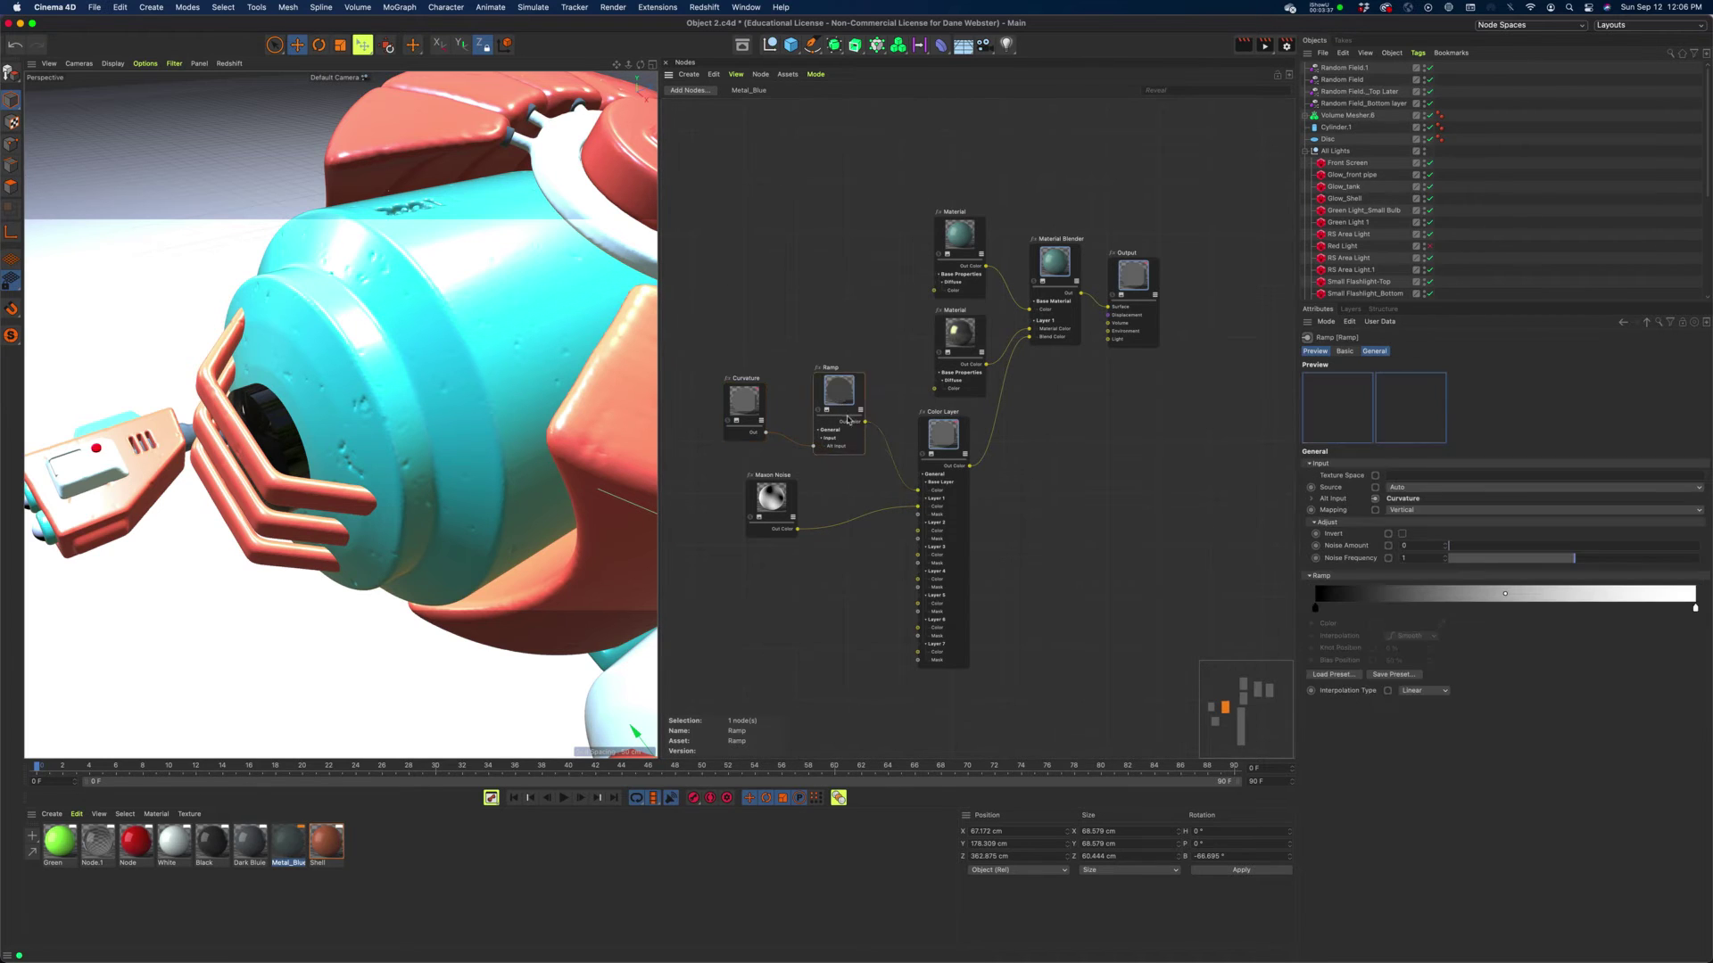
drag(848, 420, 836, 440)
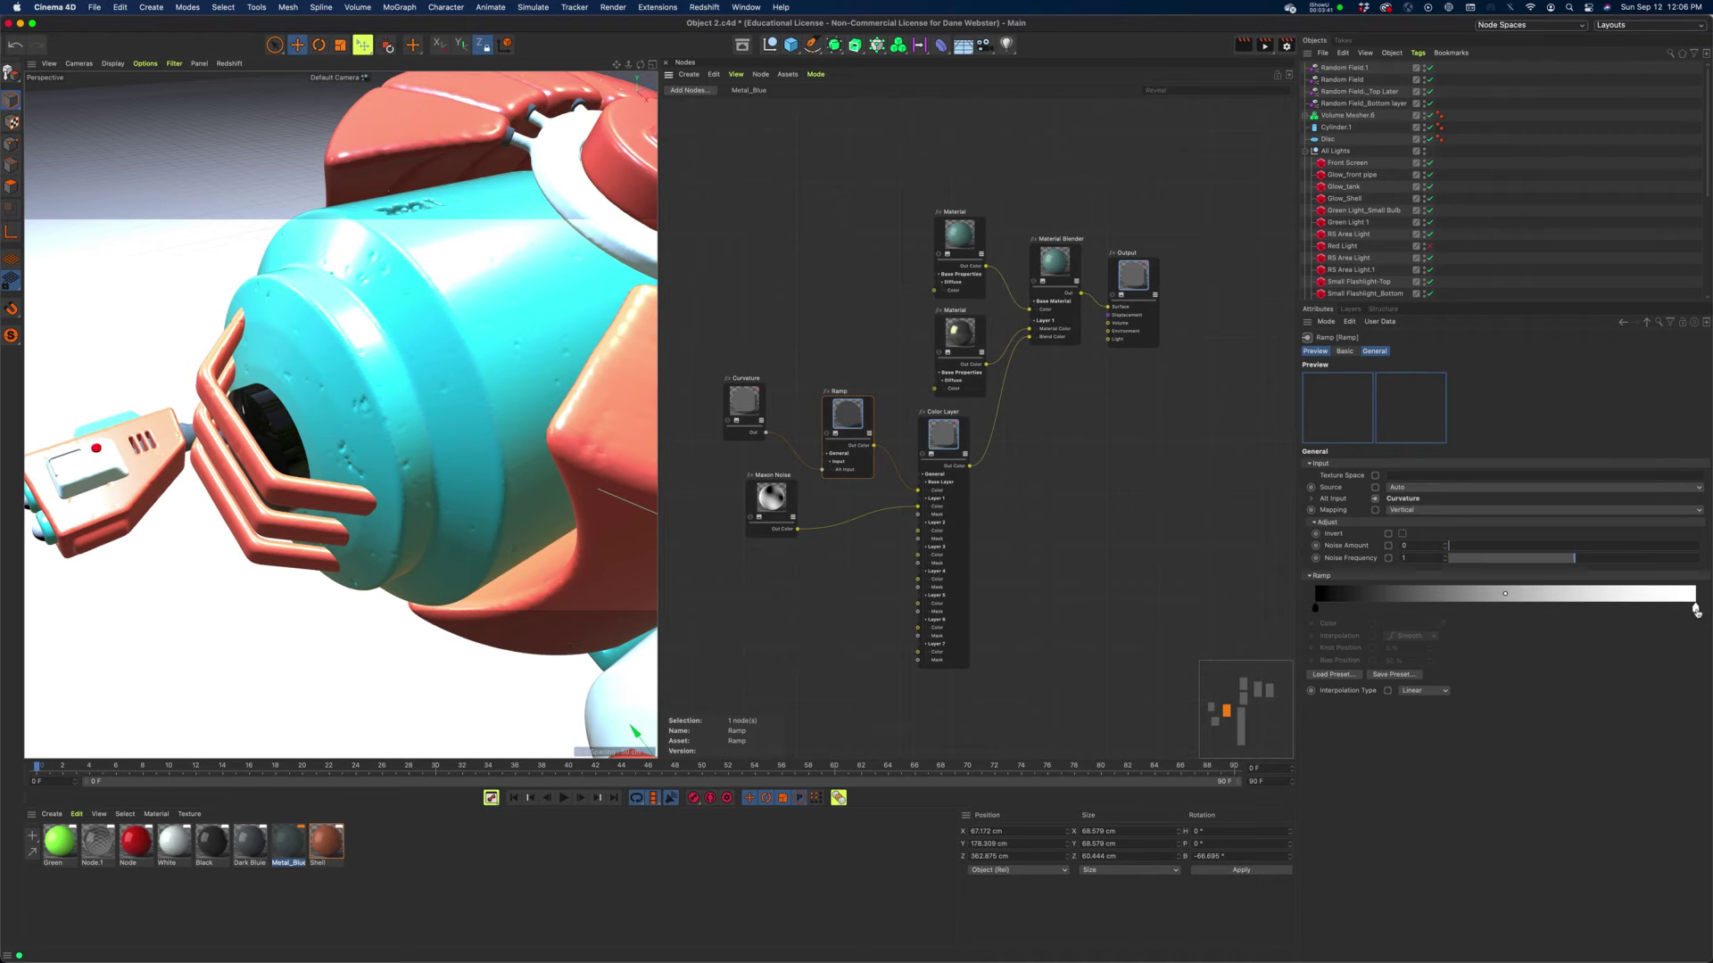
Tighten the Ramp's black-to-white gradient by moving its white knot to about 19.6%.
drag(1696, 611, 1397, 610)
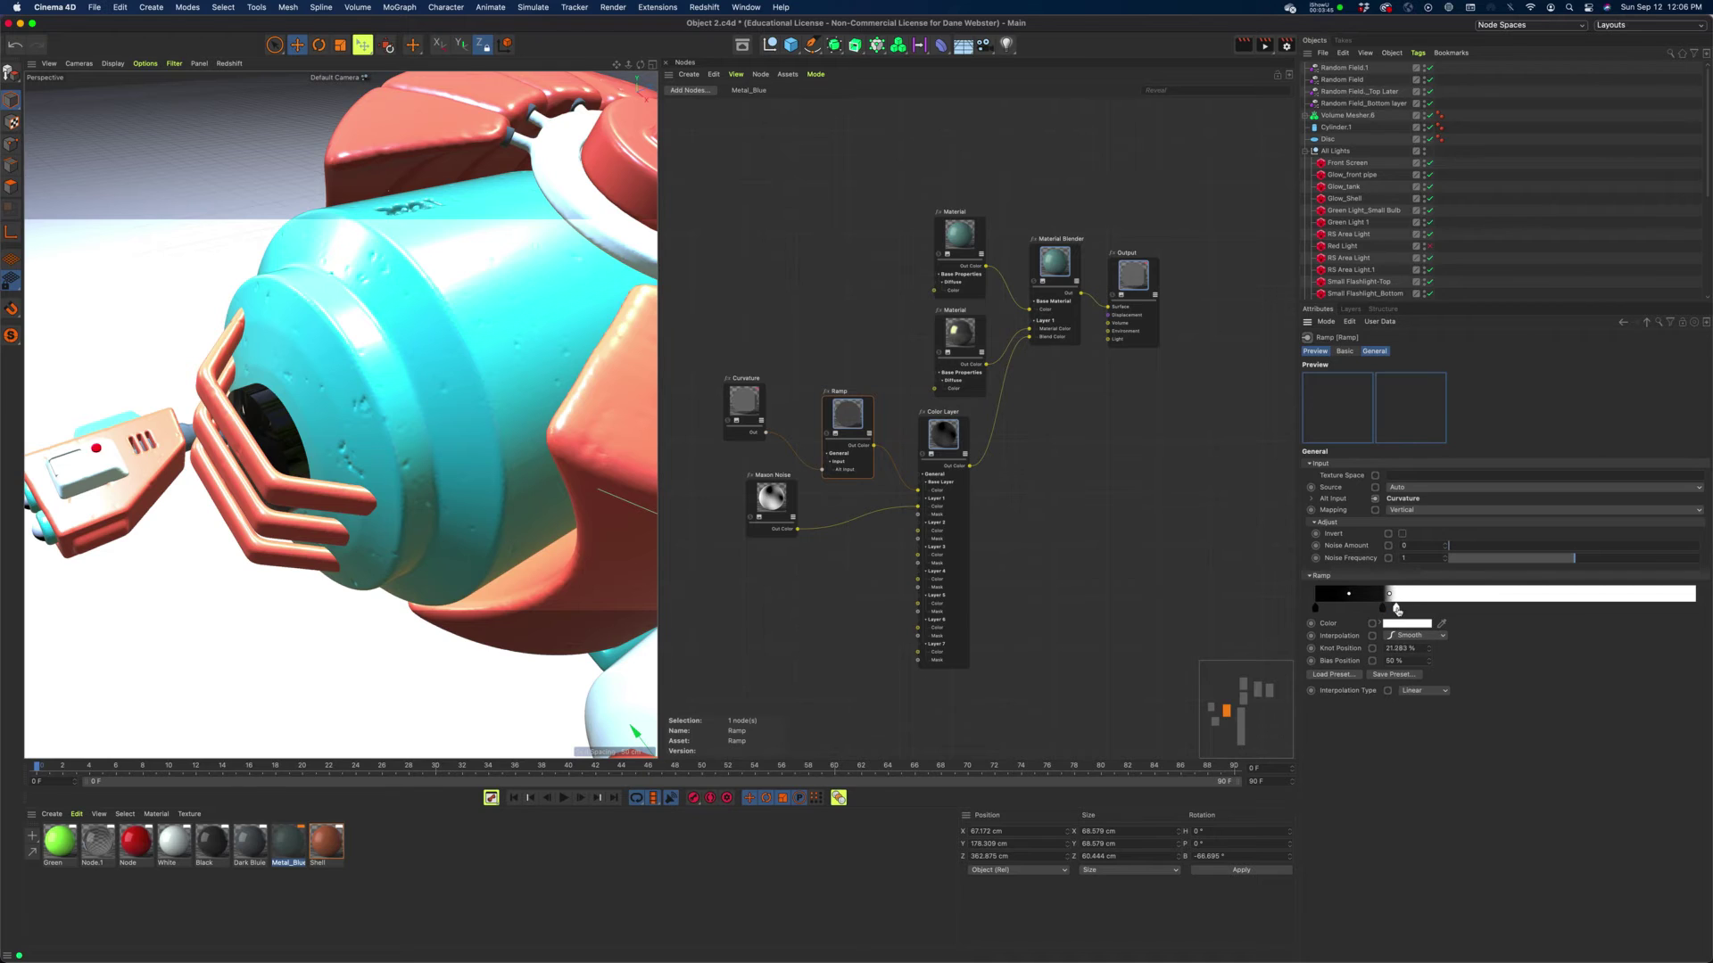
click(1382, 609)
click(1389, 609)
Connect the Ramp's Out Color to the Output node's Surface and start the Redshift IPR to preview the curvature mask.
drag(875, 448, 1110, 306)
click(1122, 309)
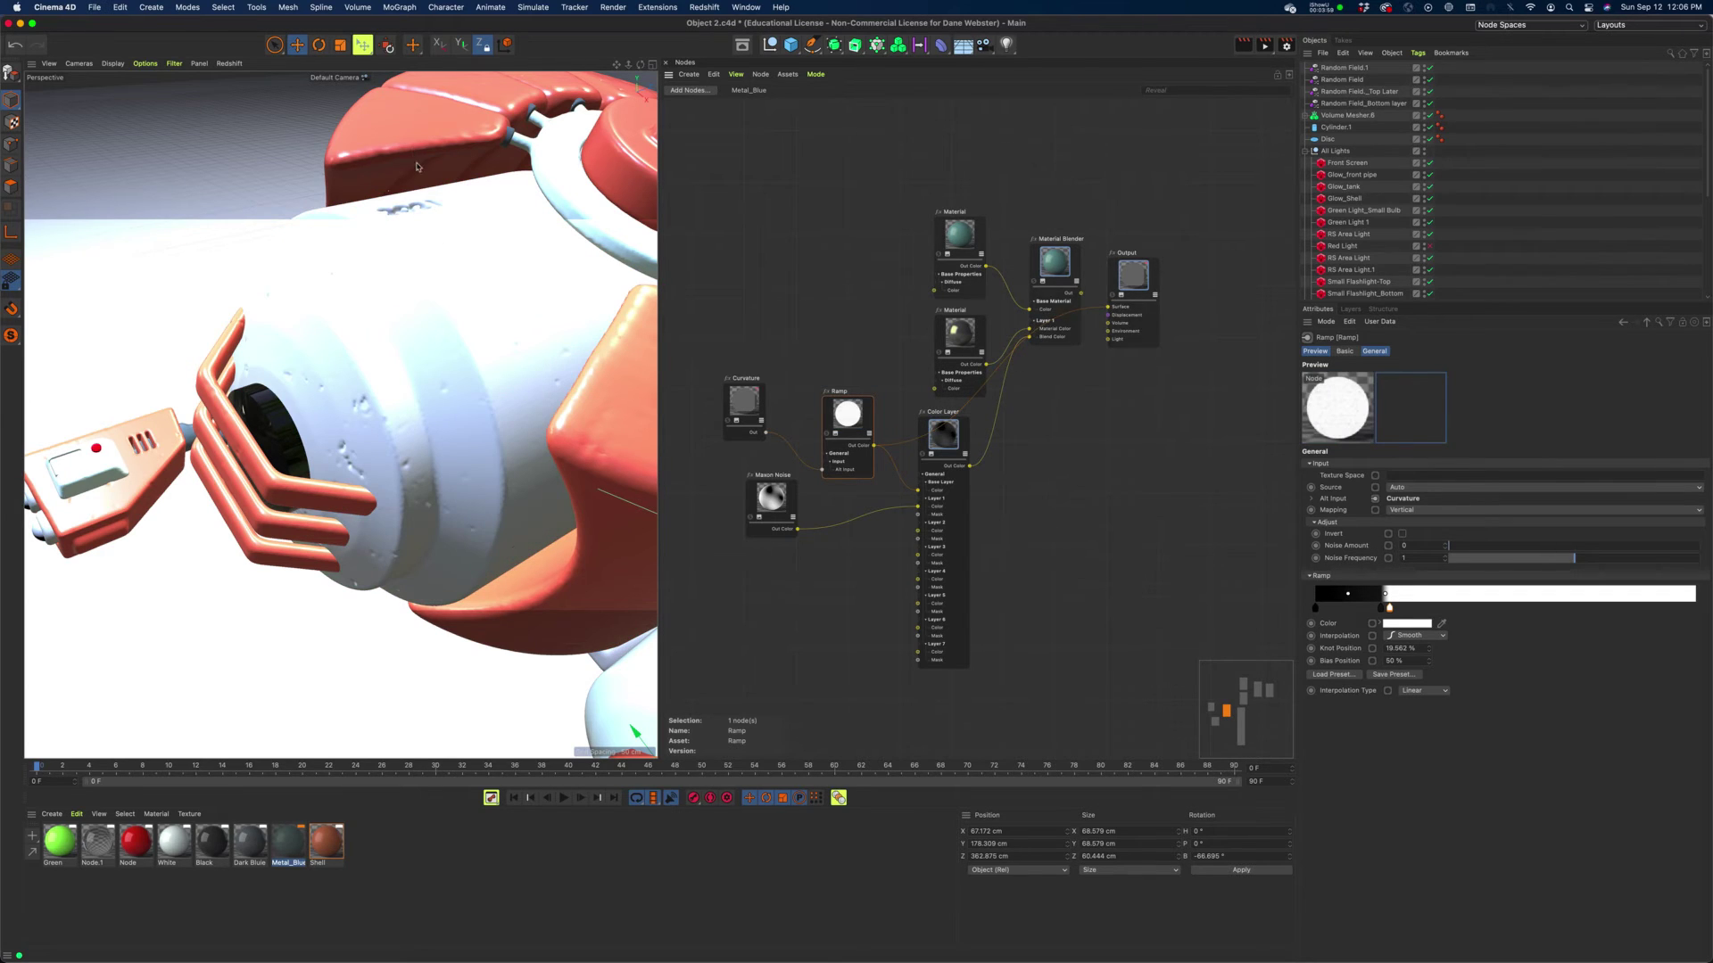
click(229, 64)
click(250, 85)
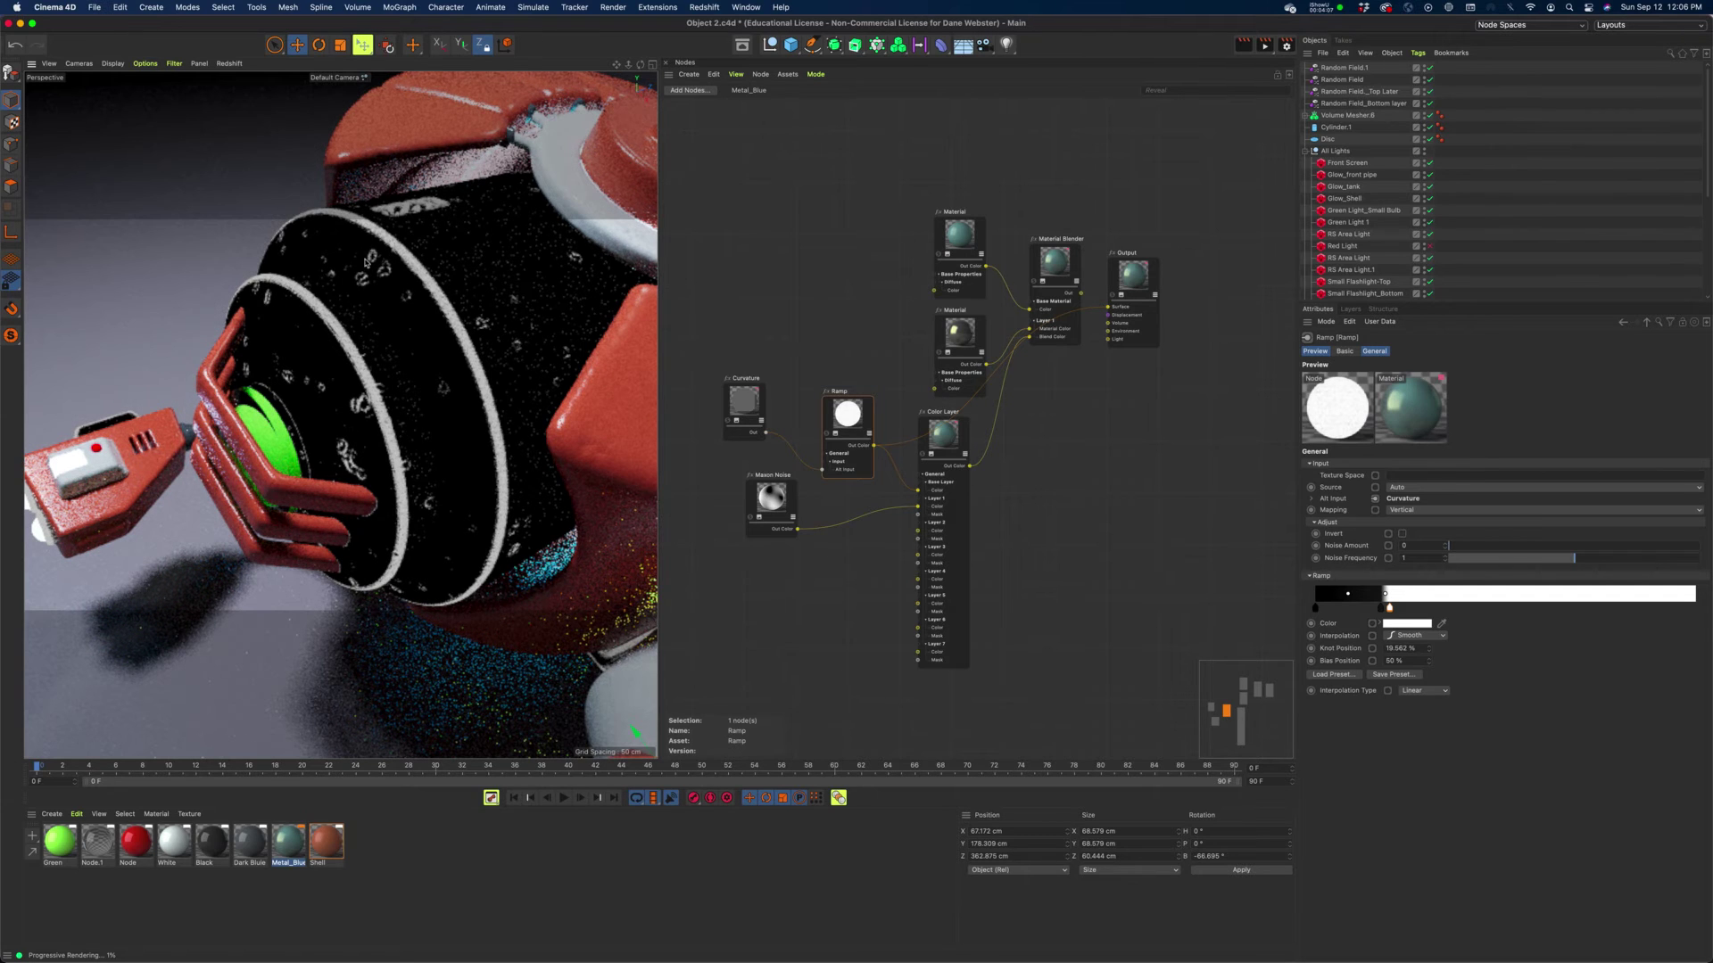
Move the Ramp's white knot to about 17.5% to widen the white edge areas.
click(1373, 608)
drag(1389, 610, 1382, 610)
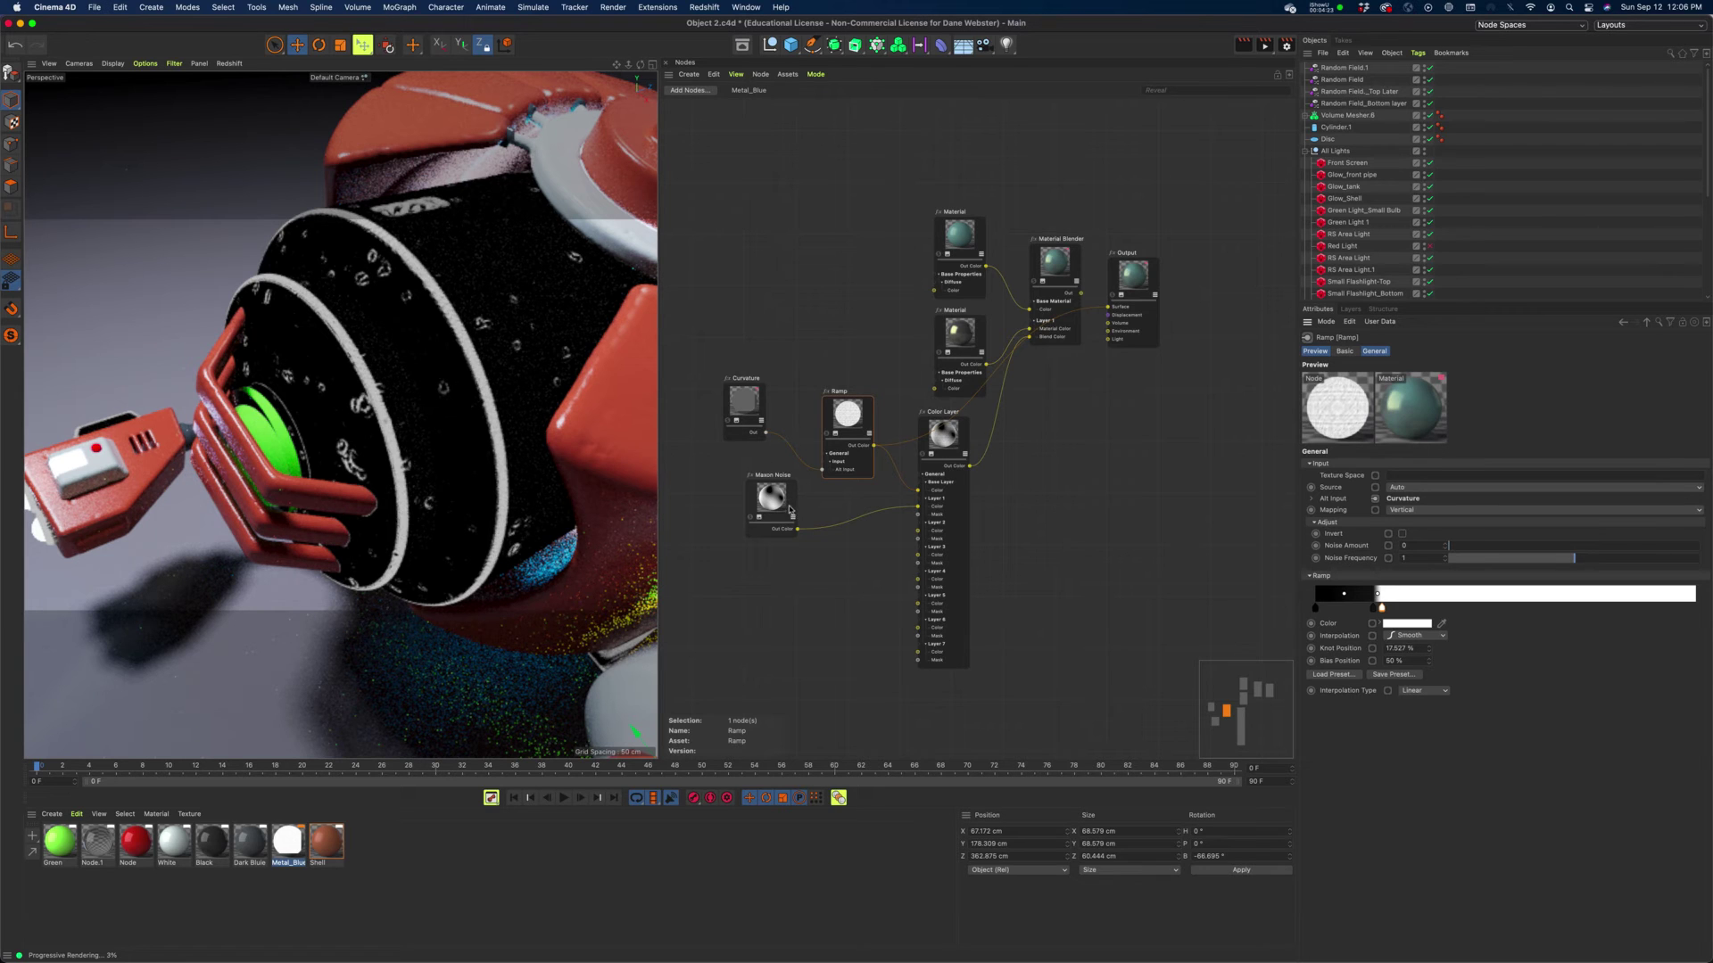
Shift the Maxon Noise node slightly and connect the Color Layer's output to the Output node's Surface to preview the combined mask.
drag(776, 502, 765, 507)
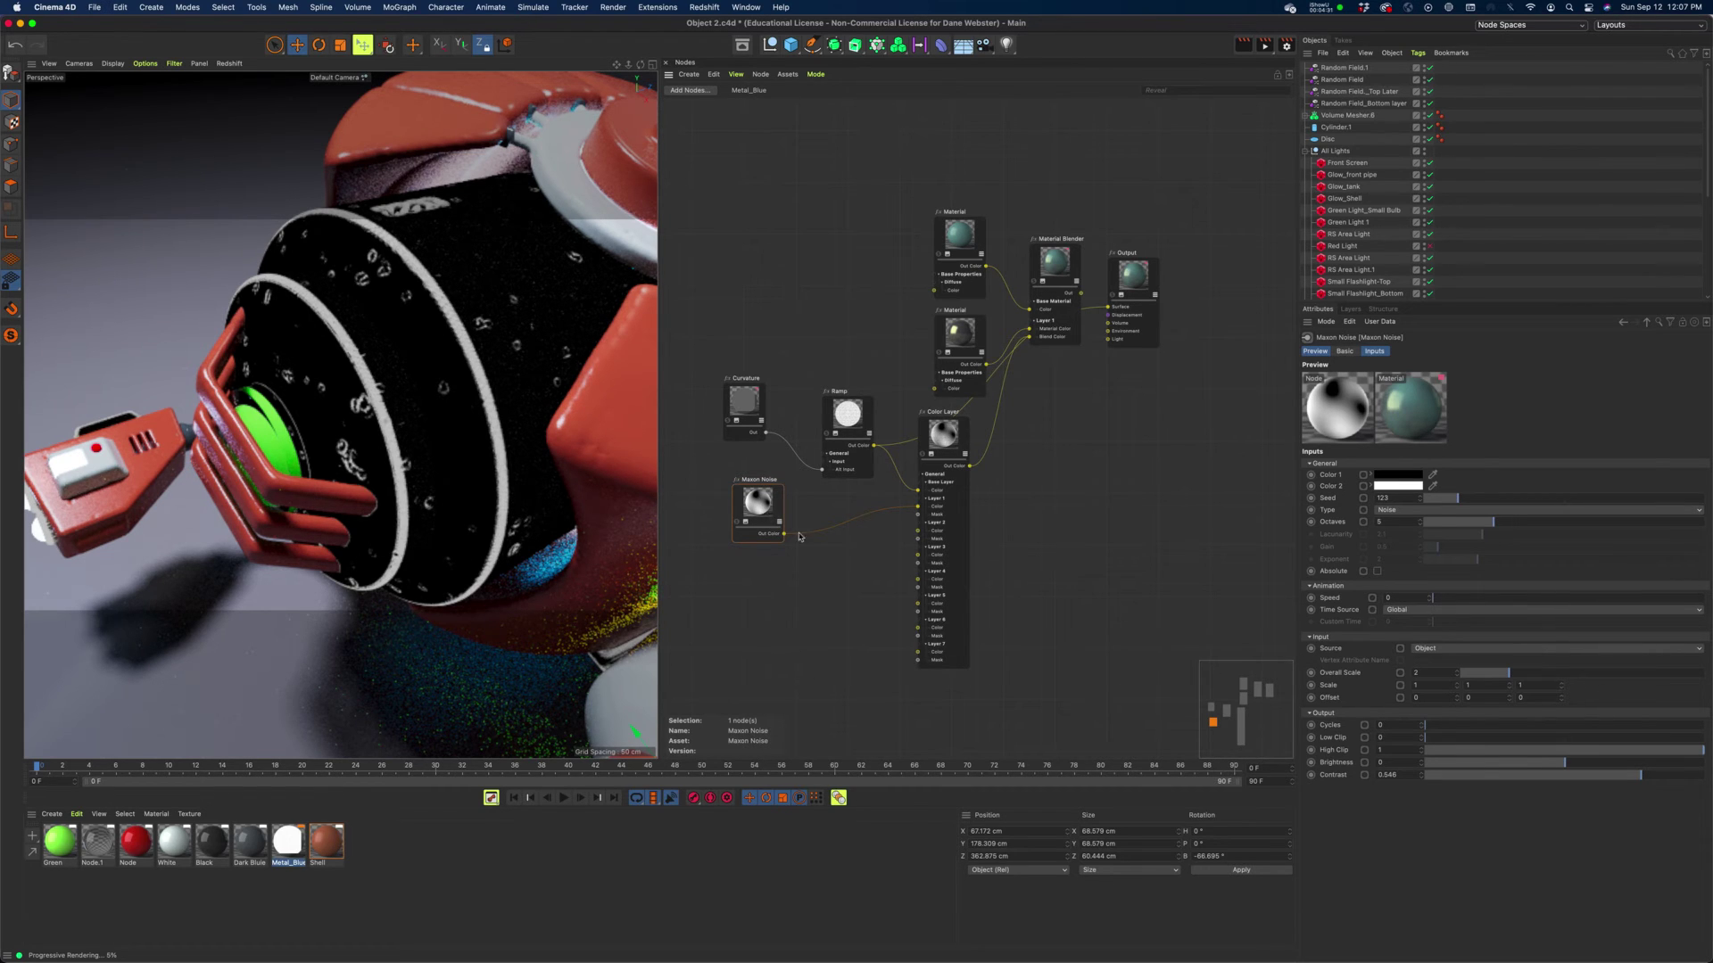
drag(964, 468, 1117, 309)
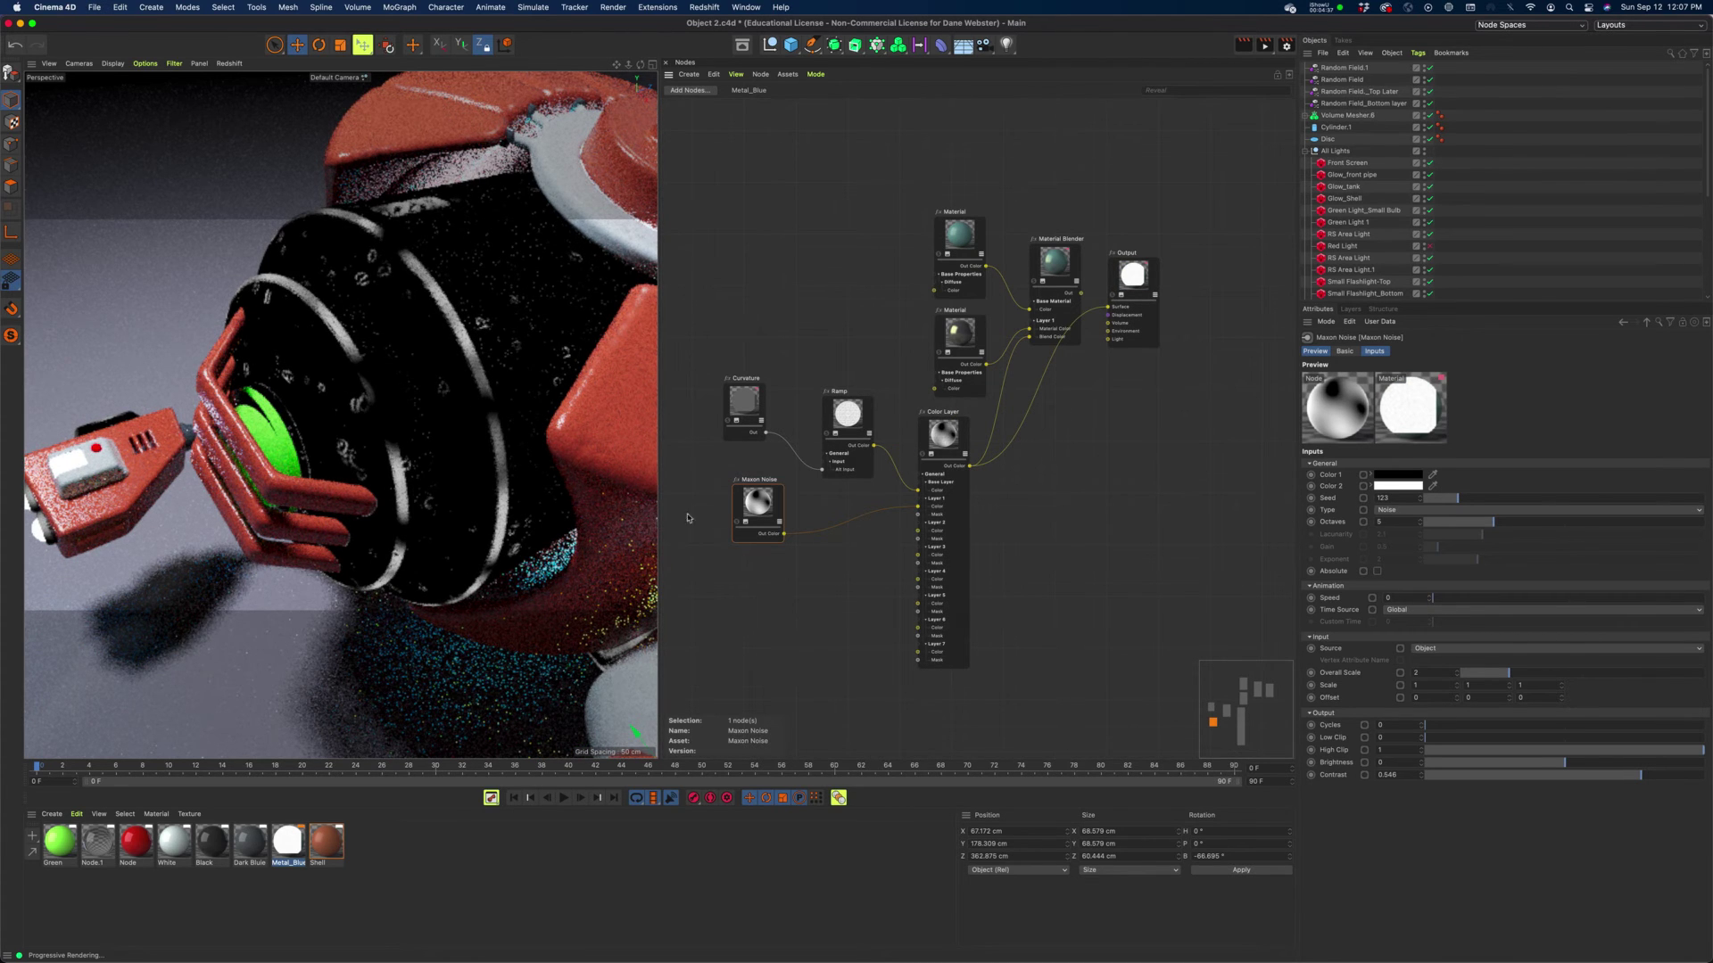
Set the Maxon Noise node's Contrast to 0.794, Brightness to about -0.02 and Overall Scale to 1.
drag(763, 511, 760, 512)
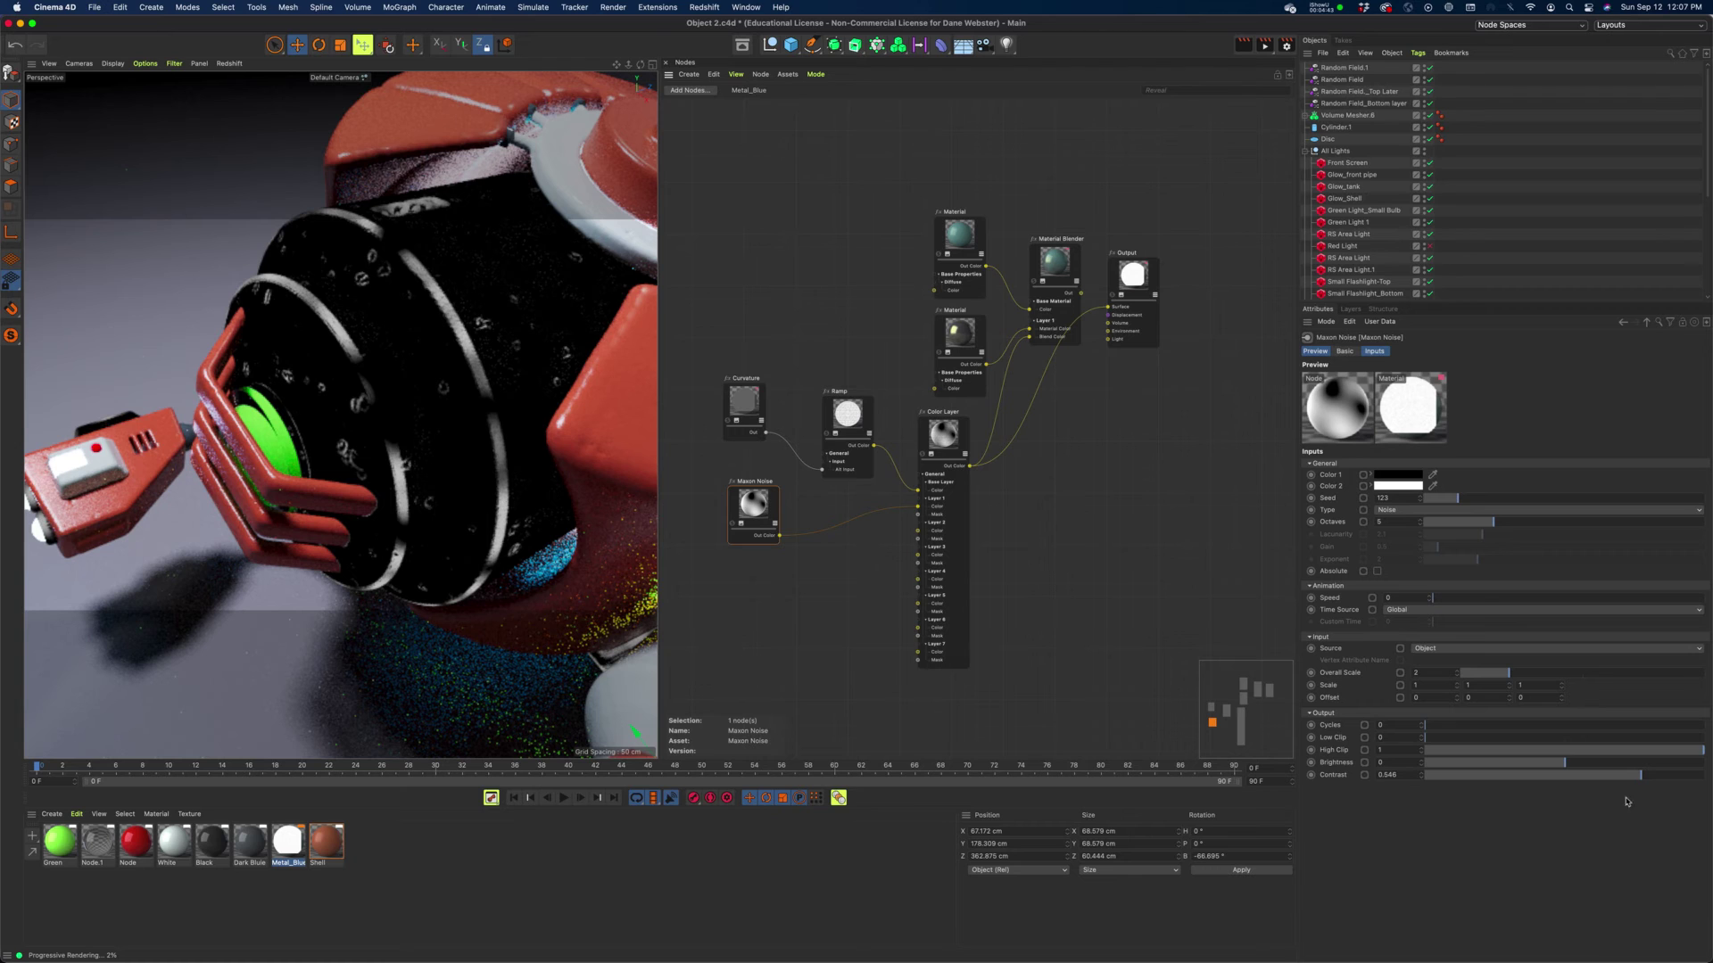
drag(1641, 775, 1676, 778)
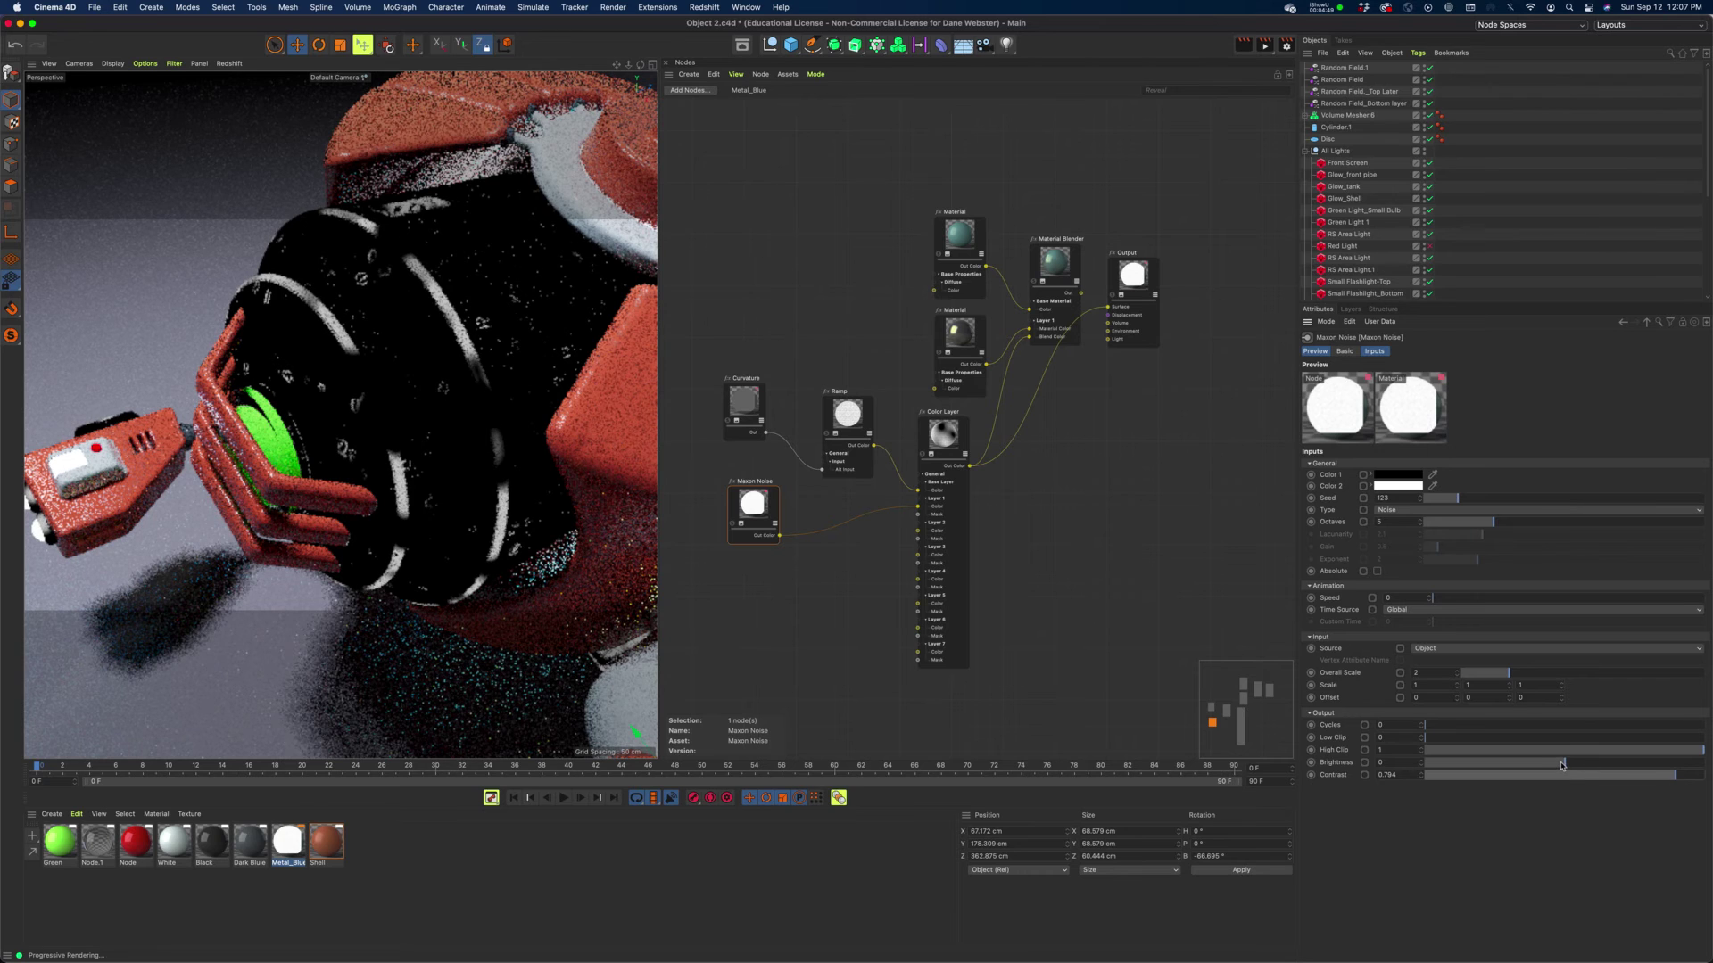
mouse_move(1561, 765)
mouse_down()
mouse_move(1579, 766)
mouse_move(1562, 766)
mouse_up()
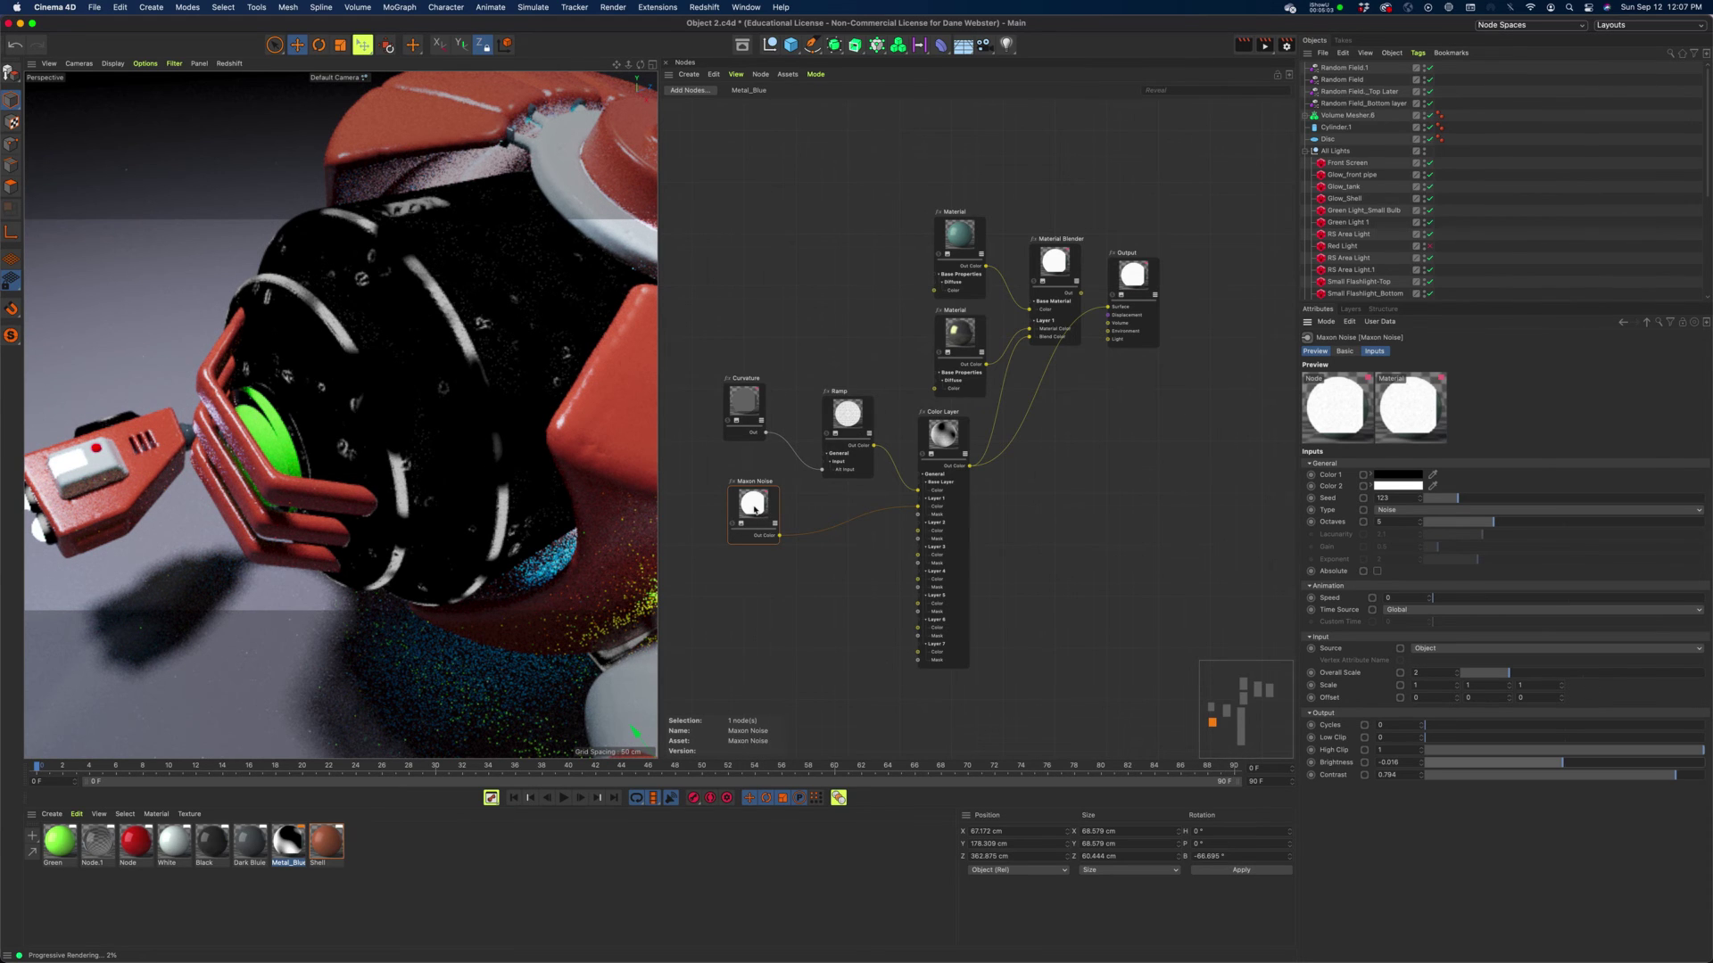
click(1427, 672)
text(1)
key(Return)
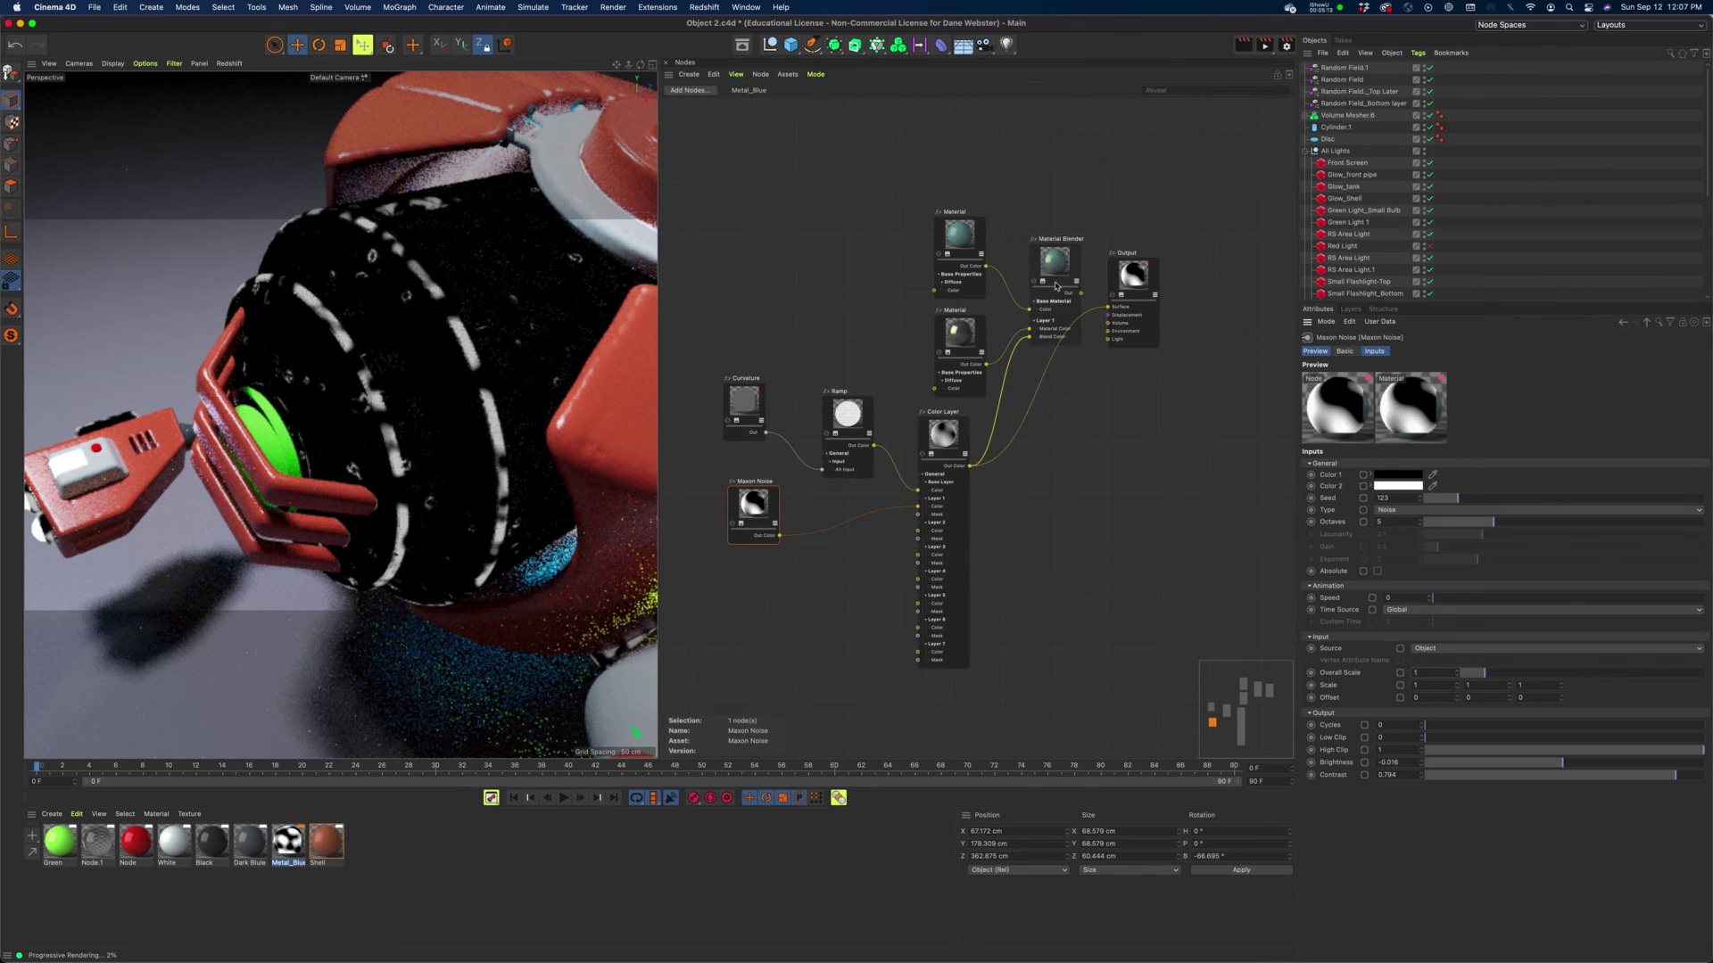
Reconnect the Material Blender's output to the Output node's Surface and open the Curvature node's settings.
drag(1081, 297, 1108, 306)
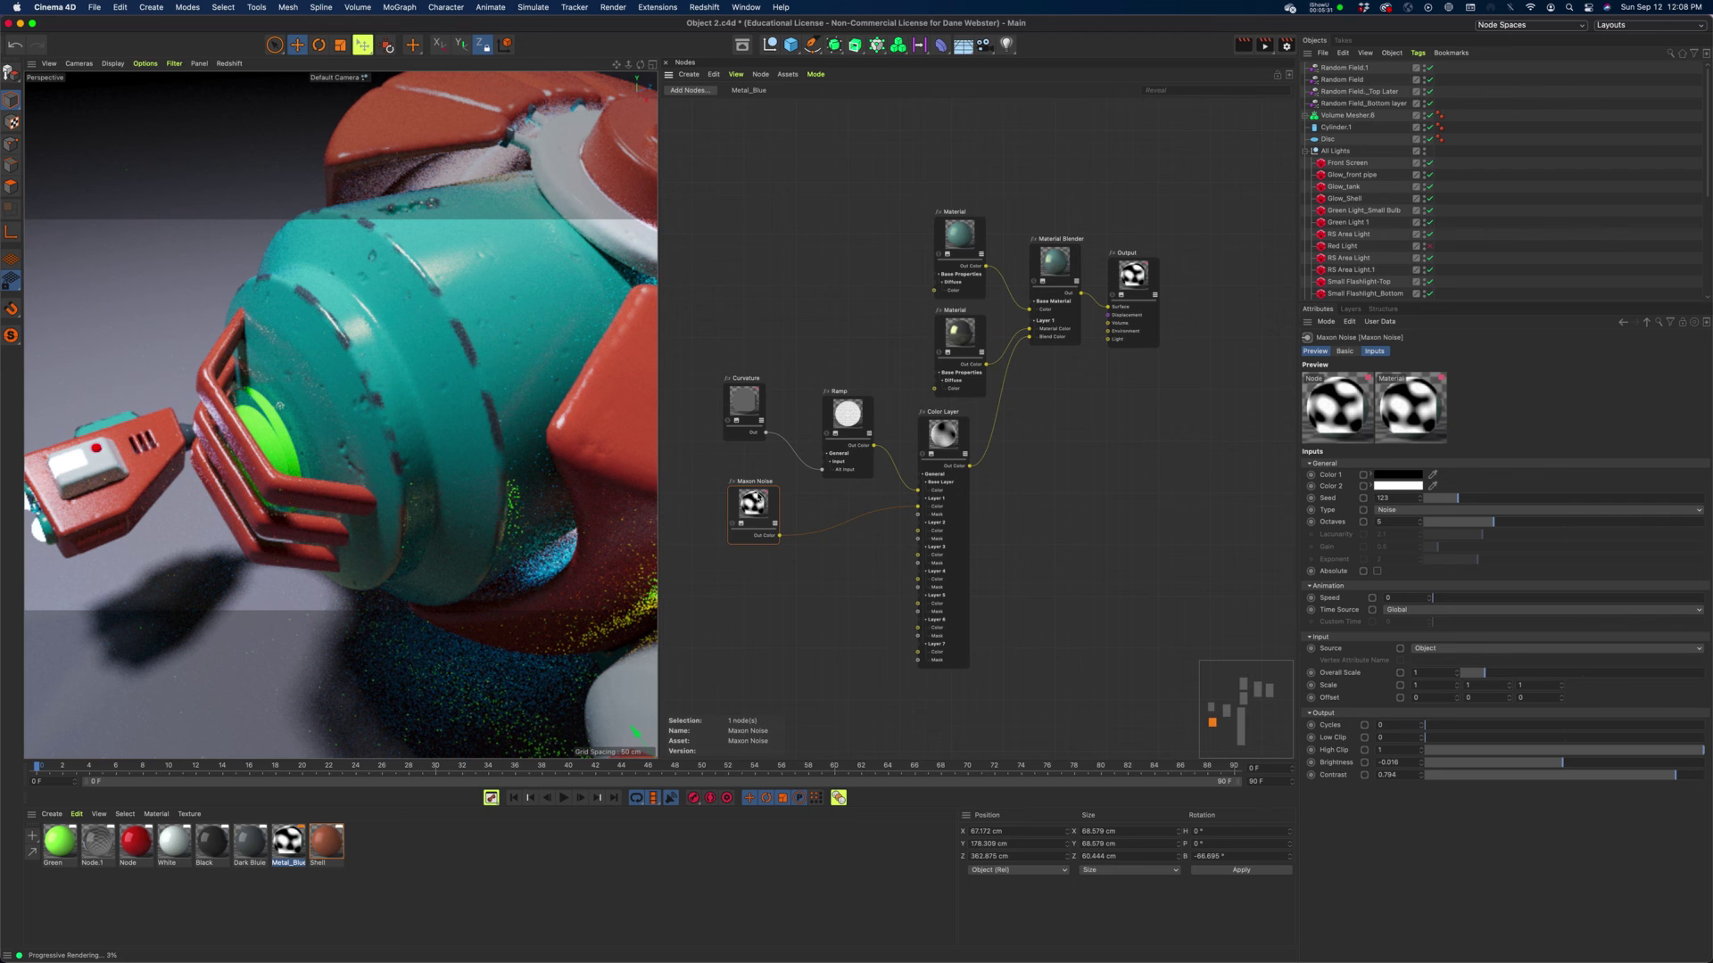
drag(754, 499, 745, 502)
click(745, 401)
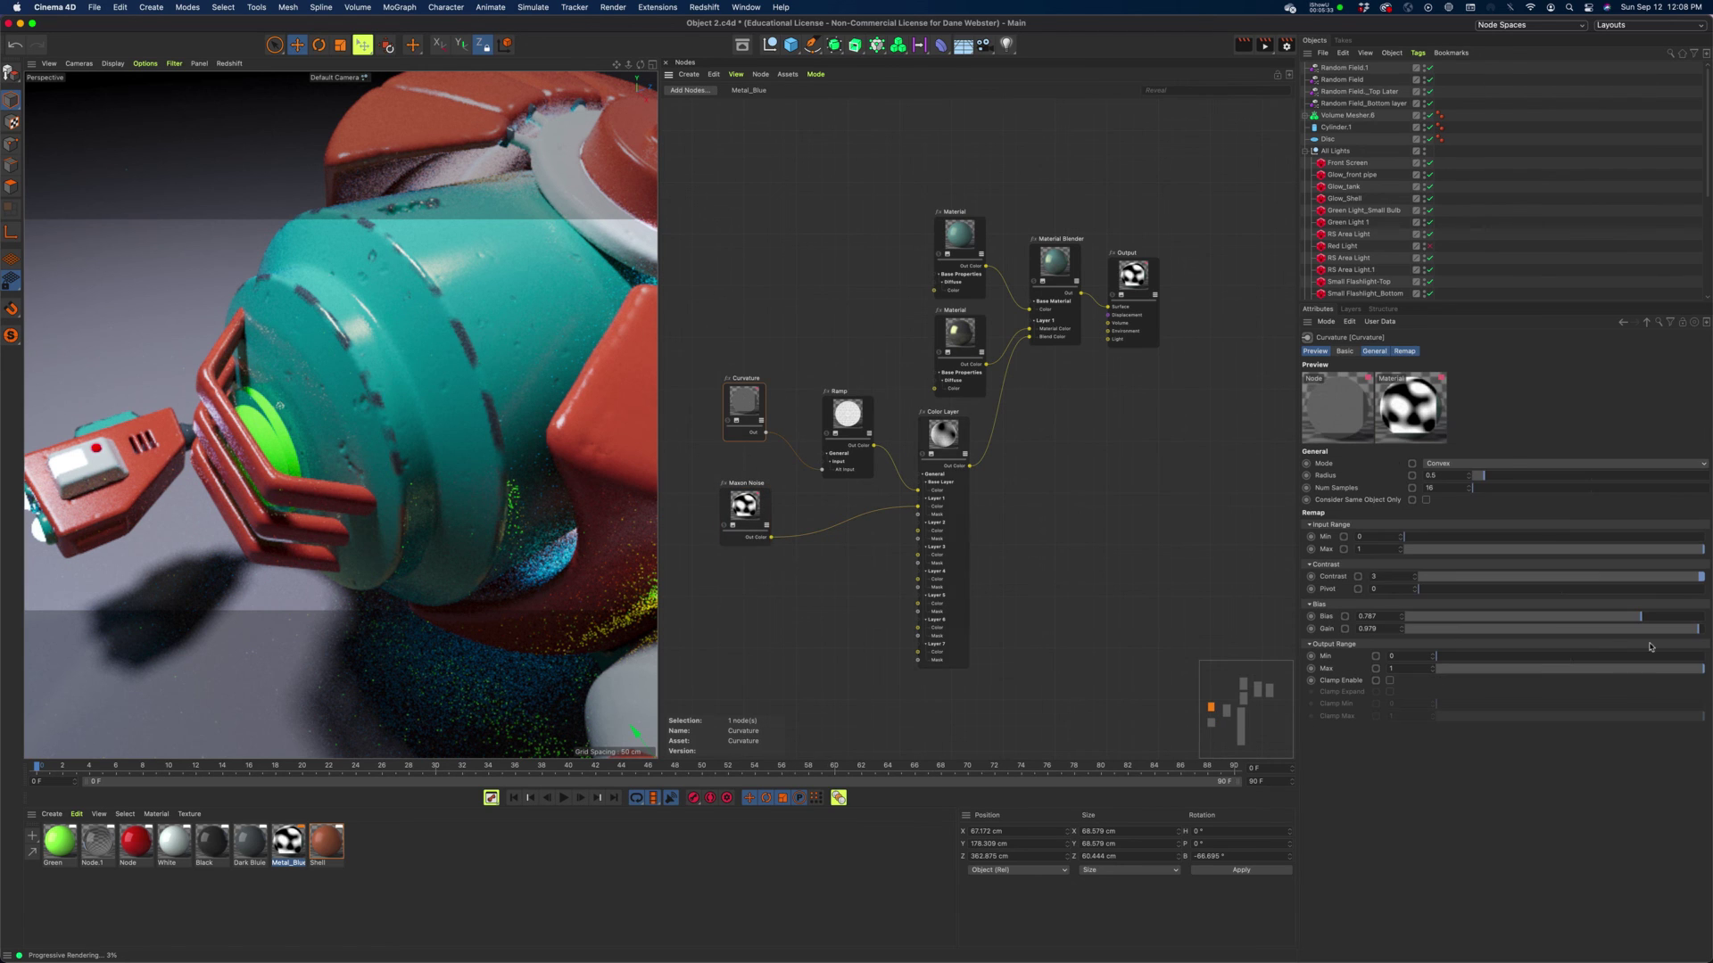